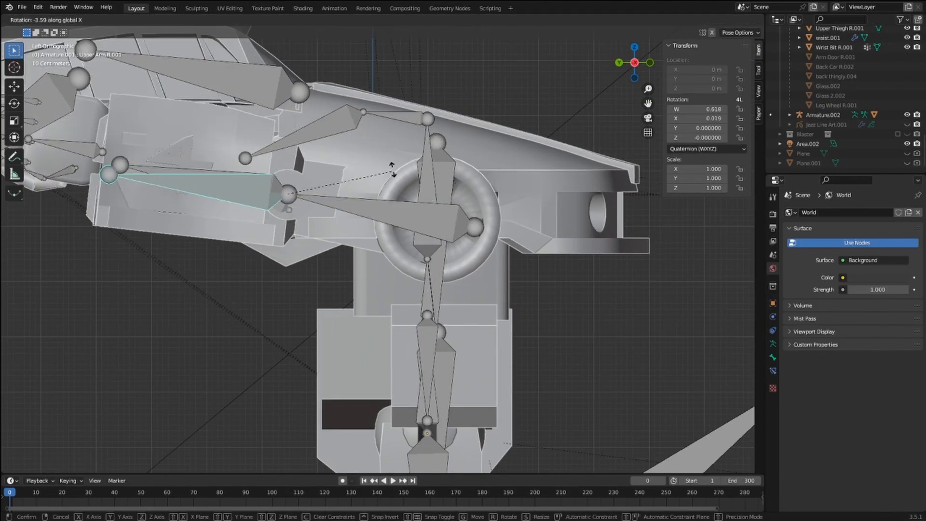
Step: Finish posing the right upper arm bone of the rig and save the file
{"action": "middle_click_drag", "start_coordinate": [483, 198], "coordinate": [470, 271]}
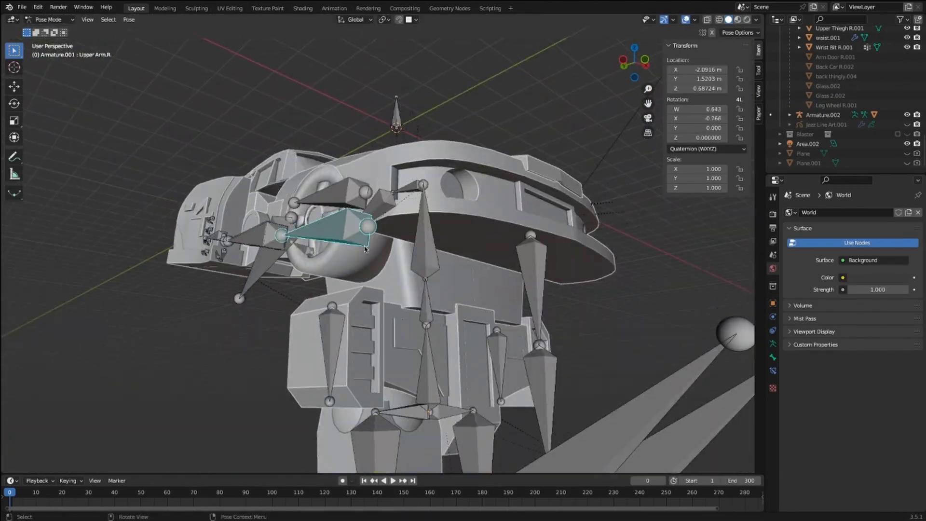
{"action": "key", "text": "ctrl+Tab"}
{"action": "left_click", "coordinate": [364, 249]}
{"action": "key", "text": "ctrl+Tab"}
{"action": "key", "text": "ctrl+s"}
Step: Move the Upper Arm.R.001 bone along the Y axis and save the file
{"action": "middle_click_drag", "start_coordinate": [364, 249], "coordinate": [445, 229]}
{"action": "left_click", "coordinate": [367, 231]}
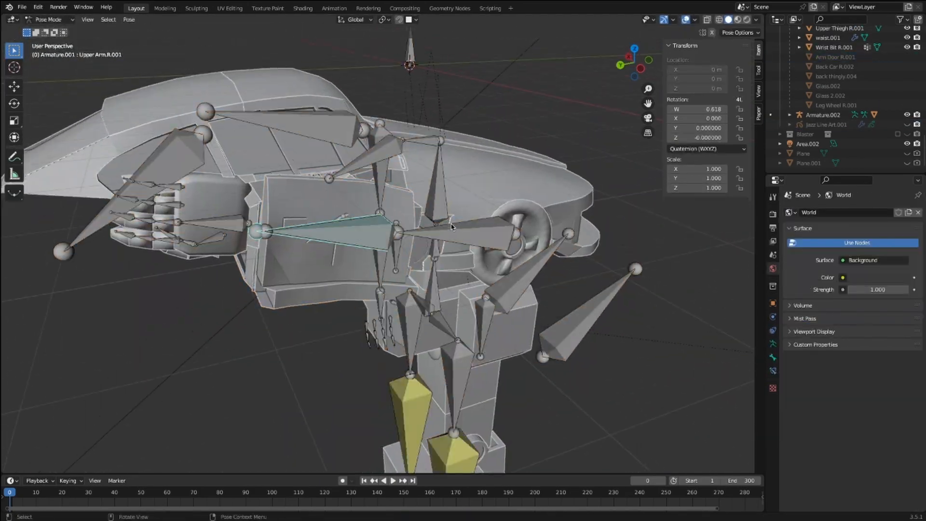
{"action": "key", "text": "g"}
{"action": "key", "text": "y"}
{"action": "middle_click_drag", "start_coordinate": [278, 193], "coordinate": [395, 376]}
{"action": "key", "text": "g"}
{"action": "key", "text": "y"}
{"action": "left_click", "coordinate": [396, 376]}
{"action": "key", "text": "ctrl+s"}
Step: Rotate the Upper Arm.R.001 bone about the global X axis
{"action": "left_click", "coordinate": [520, 295]}
{"action": "key", "text": "r"}
{"action": "key", "text": "x"}
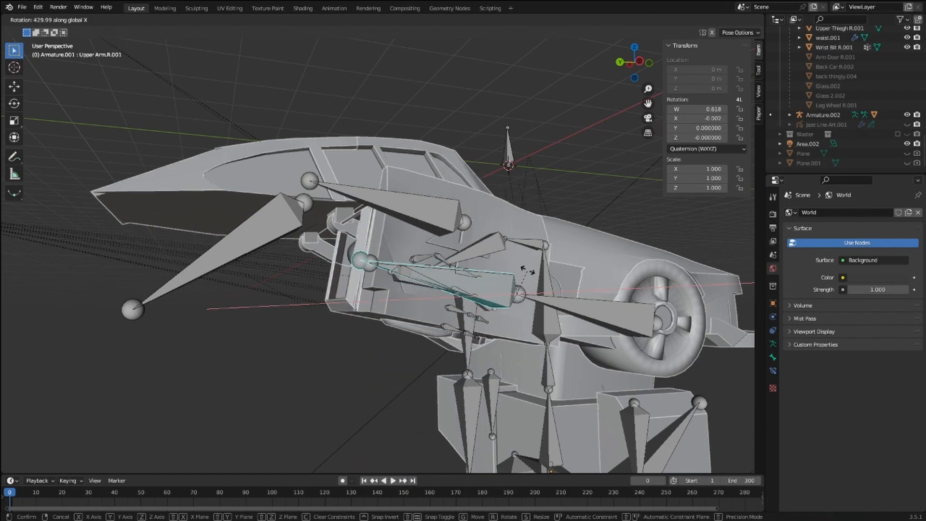
{"action": "left_click", "coordinate": [528, 270]}
Step: Shift the geometry of the selected arm part along the X axis in Edit Mode
{"action": "middle_click_drag", "start_coordinate": [527, 271], "coordinate": [434, 261]}
{"action": "left_click", "coordinate": [386, 246]}
{"action": "left_click", "coordinate": [369, 241]}
{"action": "key", "text": "KP_3"}
{"action": "mouse_move", "coordinate": [338, 271]}
{"action": "middle_mouse_down"}
{"action": "mouse_move", "coordinate": [516, 295]}
{"action": "mouse_move", "coordinate": [351, 333]}
{"action": "middle_mouse_up"}
{"action": "left_click", "coordinate": [519, 318], "text": "shift"}
{"action": "key", "text": "z"}
{"action": "scroll", "coordinate": [354, 327], "scroll_direction": "down", "scroll_amount": 2}
{"action": "left_click", "coordinate": [353, 327]}
{"action": "key", "text": "Tab"}
{"action": "key", "text": "g"}
{"action": "key", "text": "x"}
{"action": "left_click", "coordinate": [484, 235]}
Step: Shift the arm part's geometry along the Y axis and save the file
{"action": "middle_click_drag", "start_coordinate": [484, 236], "coordinate": [497, 168]}
{"action": "key", "text": "g"}
{"action": "key", "text": "y"}
{"action": "left_click", "coordinate": [496, 168]}
{"action": "key", "text": "Tab"}
{"action": "key", "text": "Tab"}
{"action": "key", "text": "z"}
{"action": "scroll", "coordinate": [324, 265], "scroll_direction": "up", "scroll_amount": 3}
{"action": "key", "text": "ctrl+s"}
Step: Select the arm parts together and parent them
{"action": "key", "text": "z"}
{"action": "key", "text": "Tab"}
{"action": "mouse_move", "coordinate": [488, 283]}
{"action": "middle_mouse_down"}
{"action": "mouse_move", "coordinate": [347, 364]}
{"action": "mouse_move", "coordinate": [377, 262]}
{"action": "mouse_move", "coordinate": [406, 252]}
{"action": "mouse_move", "coordinate": [374, 217]}
{"action": "mouse_move", "coordinate": [471, 163]}
{"action": "mouse_move", "coordinate": [571, 194]}
{"action": "mouse_move", "coordinate": [458, 214]}
{"action": "middle_mouse_up"}
{"action": "key", "text": "z"}
{"action": "key", "text": "z"}
{"action": "scroll", "coordinate": [388, 251], "scroll_direction": "up", "scroll_amount": 2}
{"action": "left_click", "coordinate": [226, 237], "text": "shift"}
{"action": "key", "text": "ctrl+p"}
Step: Move the Upper Arm R.002 mesh along the X axis and along the Y axis
{"action": "key", "text": "Tab"}
{"action": "key", "text": "g"}
{"action": "key", "text": "x"}
{"action": "left_click", "coordinate": [471, 164]}
{"action": "key", "text": "g"}
{"action": "key", "text": "y"}
{"action": "left_click", "coordinate": [477, 215]}
Step: Rotate the Upper Arm R.002 mesh in a wireframe top view and save the file
{"action": "key", "text": "KP_7"}
{"action": "key", "text": "shift+z"}
{"action": "key", "text": "r"}
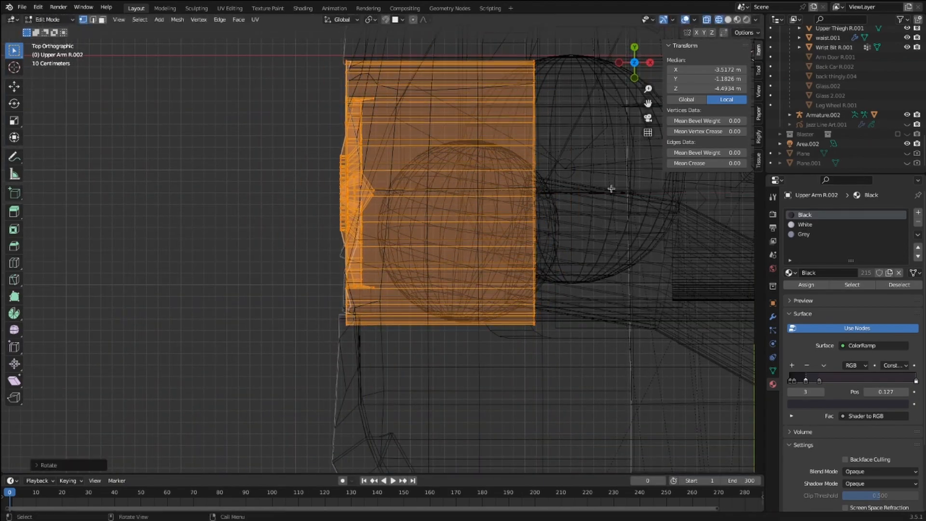
{"action": "key", "text": "Tab"}
{"action": "middle_click_drag", "start_coordinate": [252, 240], "coordinate": [309, 231]}
{"action": "left_click", "coordinate": [386, 244]}
{"action": "key", "text": "ctrl+s"}
Step: Move the Heel Ik.R bone in Pose Mode to reposition the right leg behind the car
{"action": "scroll", "coordinate": [337, 227], "scroll_direction": "down", "scroll_amount": 2}
{"action": "left_click", "coordinate": [212, 232]}
{"action": "key", "text": "ctrl+Tab"}
{"action": "key", "text": "g"}
{"action": "key", "text": "z"}
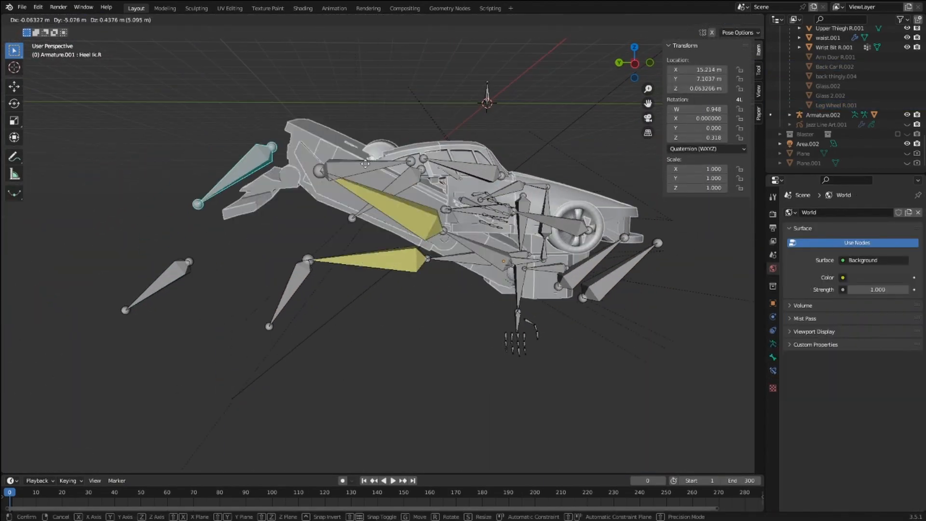
{"action": "key", "text": "ctrl+Tab"}
{"action": "middle_click_drag", "start_coordinate": [375, 350], "coordinate": [463, 348]}
Step: Fine-tune the Heel Ik.R bone's position along the global Z axis
{"action": "key", "text": "g"}
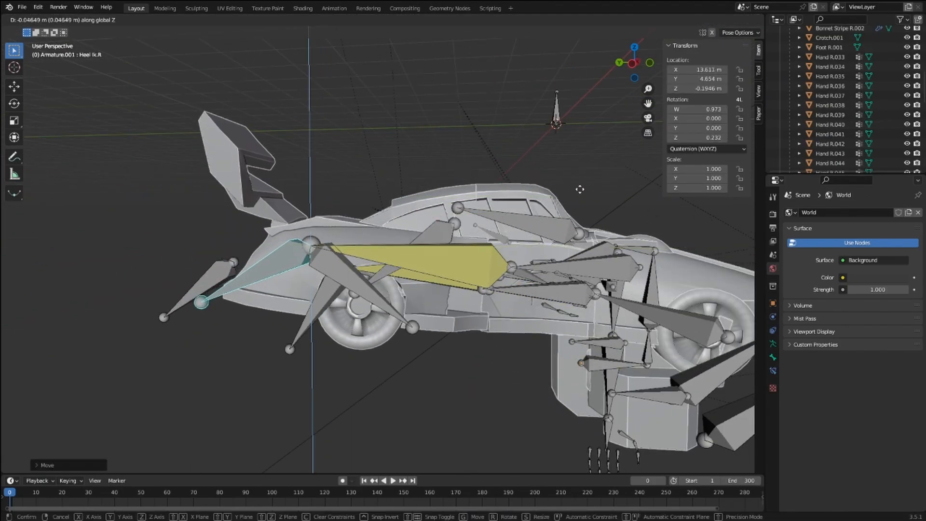
{"action": "left_click", "coordinate": [567, 191]}
{"action": "middle_click_drag", "start_coordinate": [434, 217], "coordinate": [379, 83]}
{"action": "key", "text": "g"}
{"action": "key", "text": "z"}
{"action": "left_click", "coordinate": [379, 83]}
Step: Move the Back Car R.002 part along the global Y axis and save the file
{"action": "key", "text": "ctrl+Tab"}
{"action": "left_click", "coordinate": [436, 221]}
{"action": "key", "text": "g"}
{"action": "key", "text": "y"}
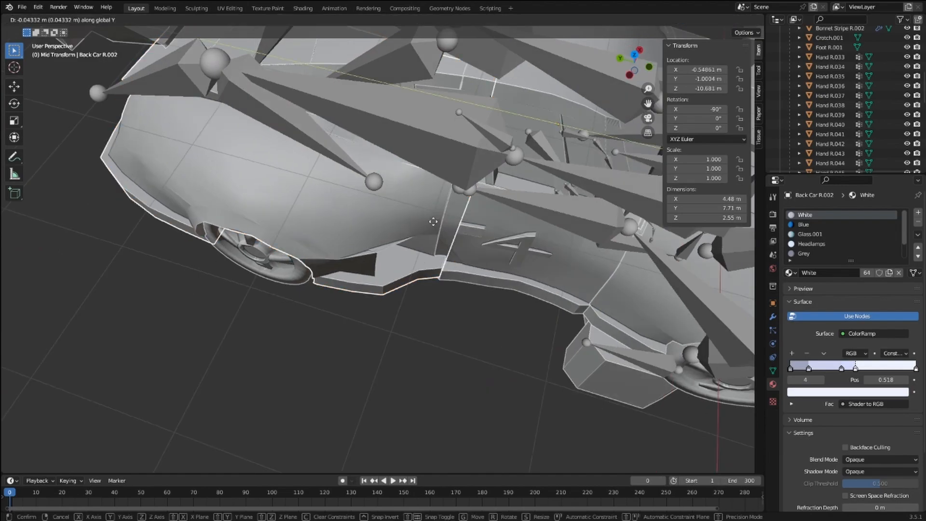
{"action": "scroll", "coordinate": [424, 217], "scroll_direction": "up", "scroll_amount": 3}
{"action": "left_click", "coordinate": [414, 213]}
{"action": "scroll", "coordinate": [376, 273], "scroll_direction": "down", "scroll_amount": 5}
{"action": "key", "text": "ctrl+Tab"}
{"action": "key", "text": "ctrl+s"}
Step: Inspect the car in Material Preview with a front part temporarily hidden
{"action": "key", "text": "z"}
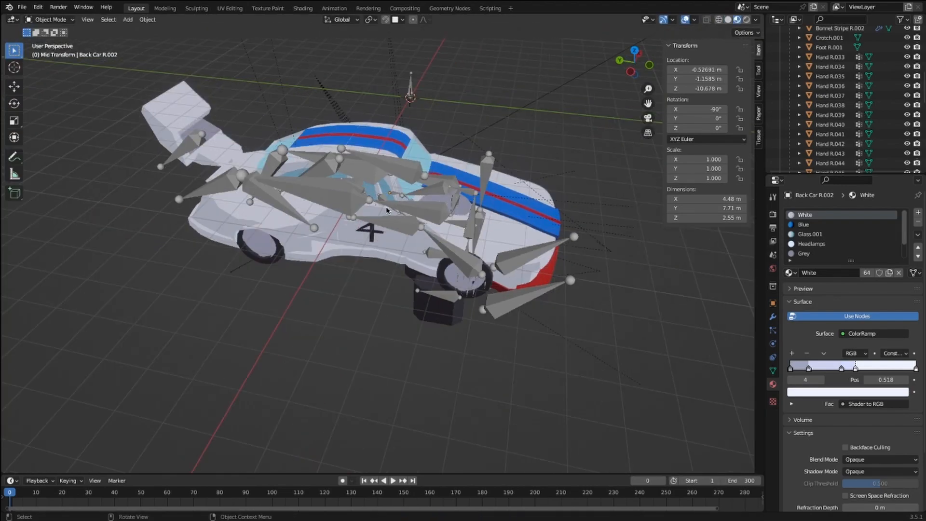
{"action": "left_click", "coordinate": [475, 290]}
{"action": "key", "text": "h"}
{"action": "middle_click_drag", "start_coordinate": [367, 279], "coordinate": [405, 253]}
{"action": "key", "text": "alt+h"}
Step: Move the selected arm part along the X axis in Object Mode
{"action": "scroll", "coordinate": [406, 253], "scroll_direction": "up", "scroll_amount": 4}
{"action": "left_click", "coordinate": [306, 232]}
{"action": "key", "text": "g"}
{"action": "key", "text": "x"}
{"action": "left_click", "coordinate": [306, 265]}
{"action": "middle_click_drag", "start_coordinate": [306, 264], "coordinate": [321, 263]}
{"action": "key", "text": "z"}
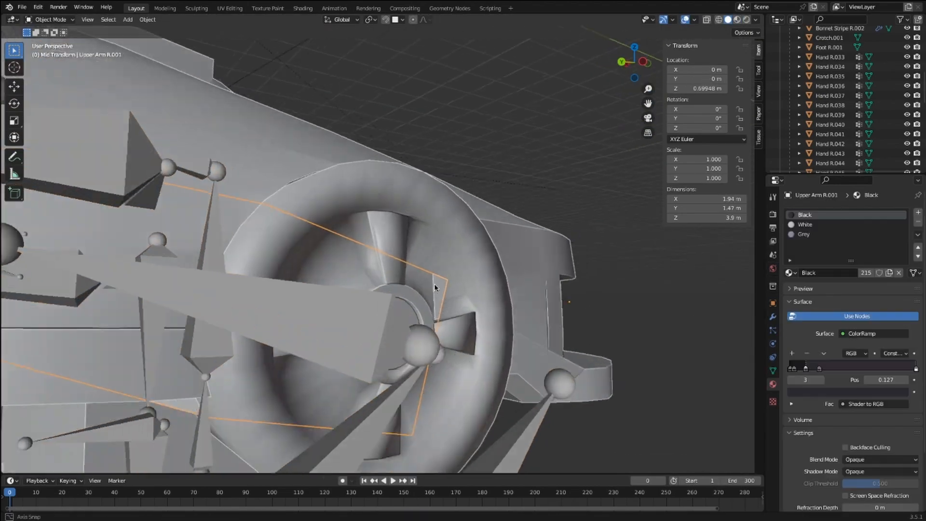
Step: Shift the Upper Arm R.001 mesh along the X axis in Edit Mode and save the file
{"action": "key", "text": "Tab"}
{"action": "key", "text": "g"}
{"action": "key", "text": "x"}
{"action": "left_click", "coordinate": [473, 280]}
{"action": "key", "text": "Tab"}
{"action": "scroll", "coordinate": [473, 281], "scroll_direction": "down", "scroll_amount": 5}
{"action": "key", "text": "ctrl+s"}
Step: Reveal all hidden parts, check the car's viewport shading and save the file
{"action": "key", "text": "alt+h"}
{"action": "key", "text": "ctrl+Tab"}
{"action": "key", "text": "z"}
{"action": "mouse_move", "coordinate": [352, 273]}
{"action": "middle_mouse_down"}
{"action": "mouse_move", "coordinate": [270, 306]}
{"action": "mouse_move", "coordinate": [577, 300]}
{"action": "mouse_move", "coordinate": [500, 238]}
{"action": "mouse_move", "coordinate": [319, 265]}
{"action": "middle_mouse_up"}
{"action": "key", "text": "z"}
{"action": "left_click", "coordinate": [500, 237]}
{"action": "key", "text": "ctrl+s"}
{"action": "key", "text": "ctrl+Tab"}
Step: Move the Back Car R.002 mesh along the Z axis to line up with the door, and save the file
{"action": "left_click", "coordinate": [424, 278], "text": "shift"}
{"action": "key", "text": "Tab"}
{"action": "scroll", "coordinate": [423, 279], "scroll_direction": "up", "scroll_amount": 6}
{"action": "key", "text": "g"}
{"action": "key", "text": "z"}
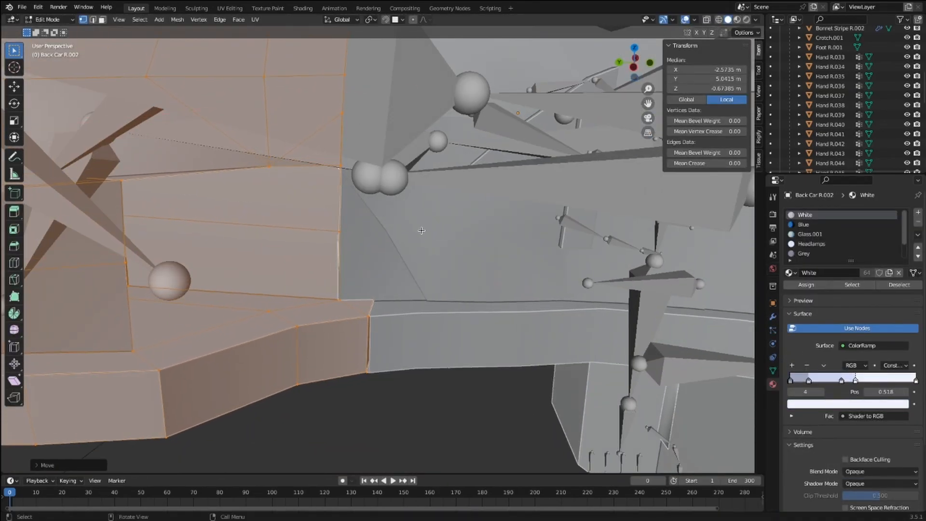
{"action": "left_click", "coordinate": [373, 336]}
{"action": "key", "text": "Tab"}
{"action": "left_click", "coordinate": [341, 289]}
{"action": "scroll", "coordinate": [387, 302], "scroll_direction": "down", "scroll_amount": 7}
{"action": "key", "text": "ctrl+s"}
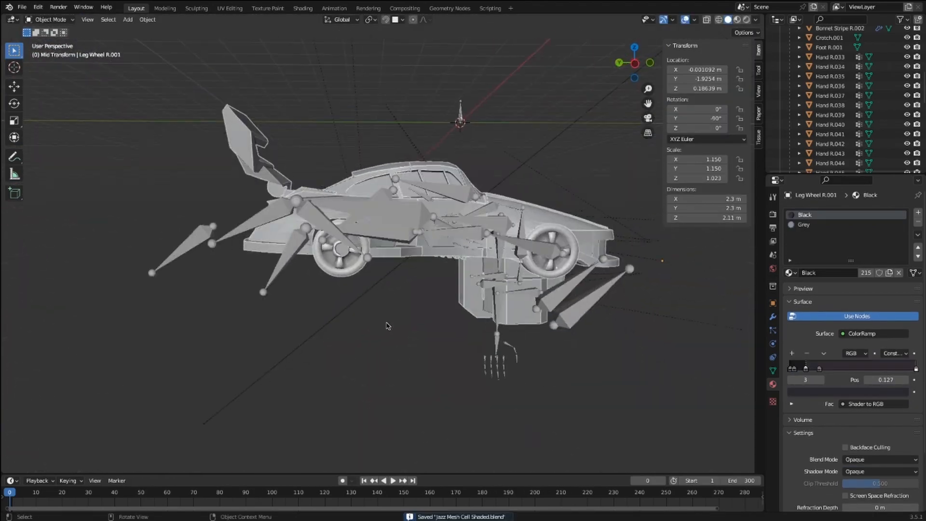
Step: Hide the rig's bones, show the car in Material Preview and save the file
{"action": "key", "text": "h"}
{"action": "key", "text": "z"}
{"action": "middle_click_drag", "start_coordinate": [392, 320], "coordinate": [448, 333]}
{"action": "left_click", "coordinate": [328, 273]}
{"action": "key", "text": "ctrl+s"}
Step: Move the lower leg part at the car's rear and rotate the rear part about the X axis
{"action": "mouse_move", "coordinate": [328, 275]}
{"action": "middle_mouse_down"}
{"action": "mouse_move", "coordinate": [501, 312]}
{"action": "mouse_move", "coordinate": [285, 207]}
{"action": "middle_mouse_up"}
{"action": "key", "text": "g"}
{"action": "left_click", "coordinate": [285, 207]}
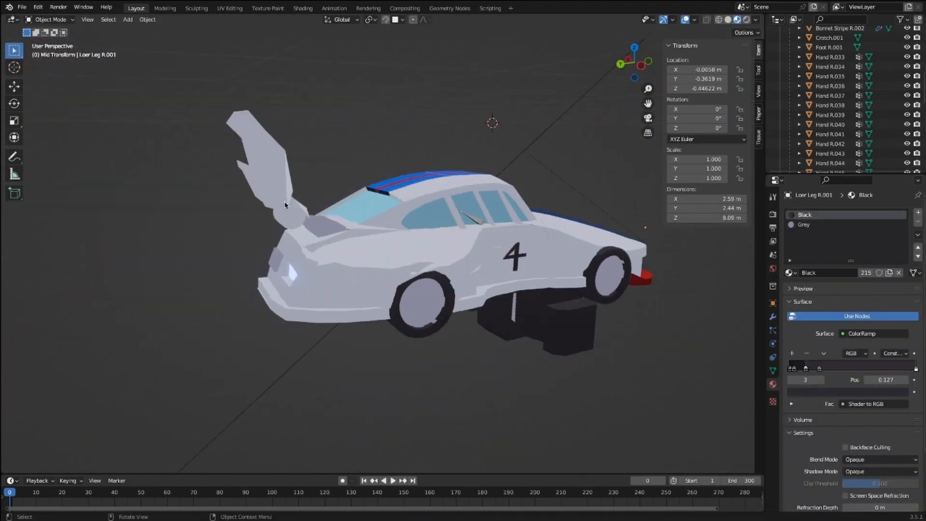
{"action": "left_click", "coordinate": [304, 251]}
{"action": "scroll", "coordinate": [304, 251], "scroll_direction": "up", "scroll_amount": 4}
{"action": "key", "text": "r"}
{"action": "key", "text": "x"}
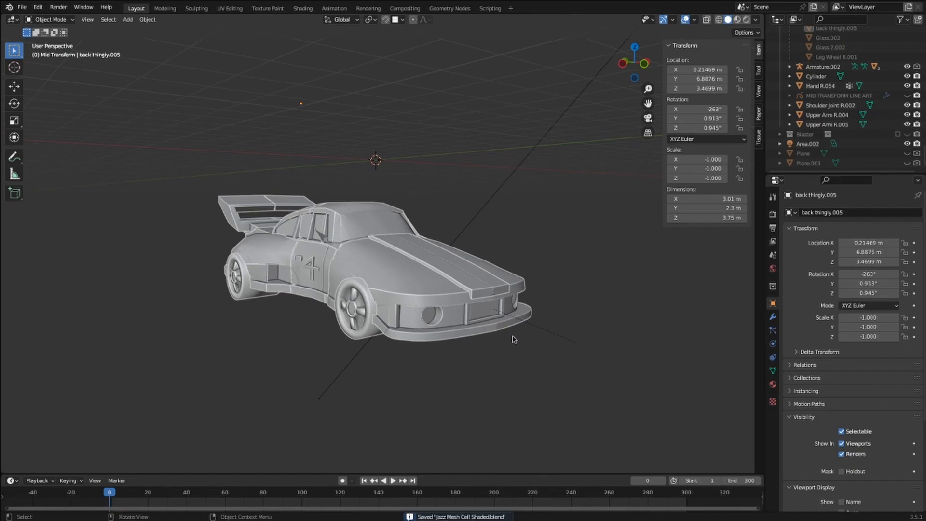
{"action": "middle_click_drag", "start_coordinate": [514, 339], "coordinate": [391, 366]}
{"action": "scroll", "coordinate": [483, 320], "scroll_direction": "up", "scroll_amount": 3}
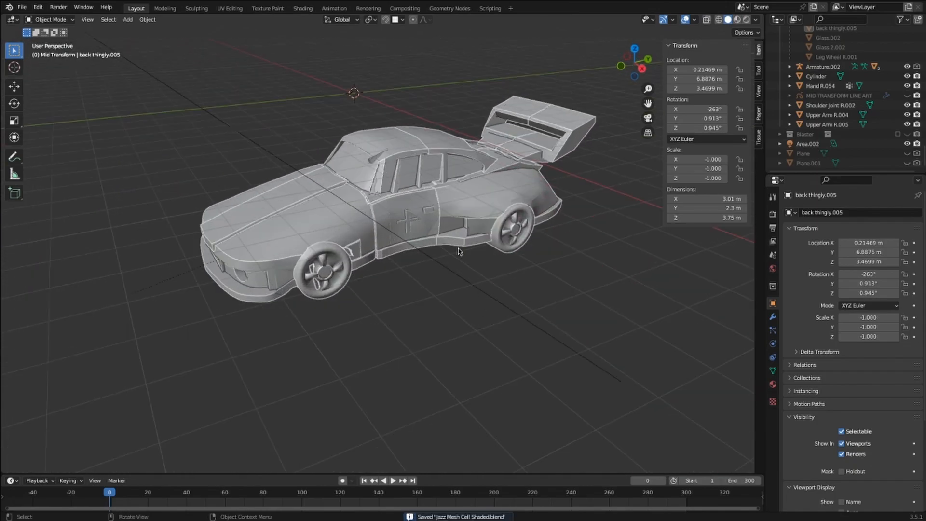
{"action": "scroll", "coordinate": [513, 196], "scroll_direction": "down", "scroll_amount": 2}
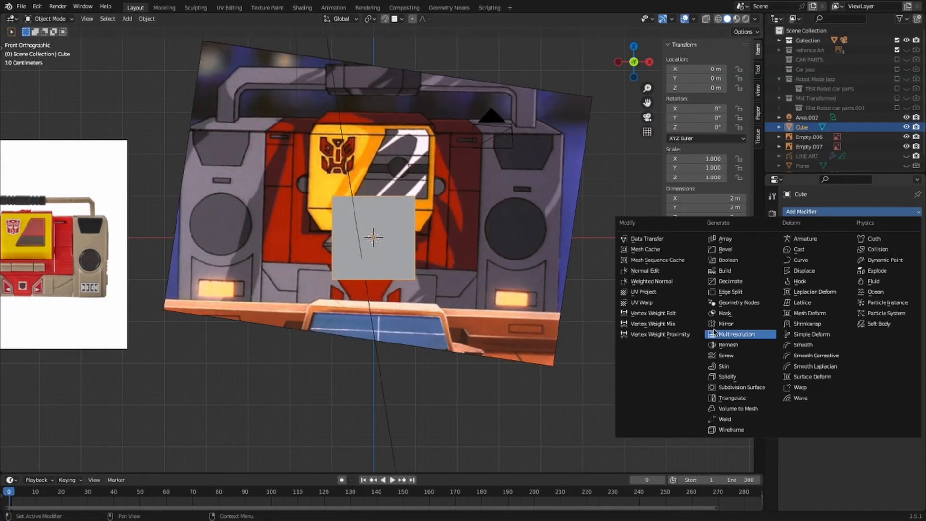
Step: Add a Mirror modifier to the cube and duplicate the selected half block along the X axis
{"action": "left_click", "coordinate": [733, 331]}
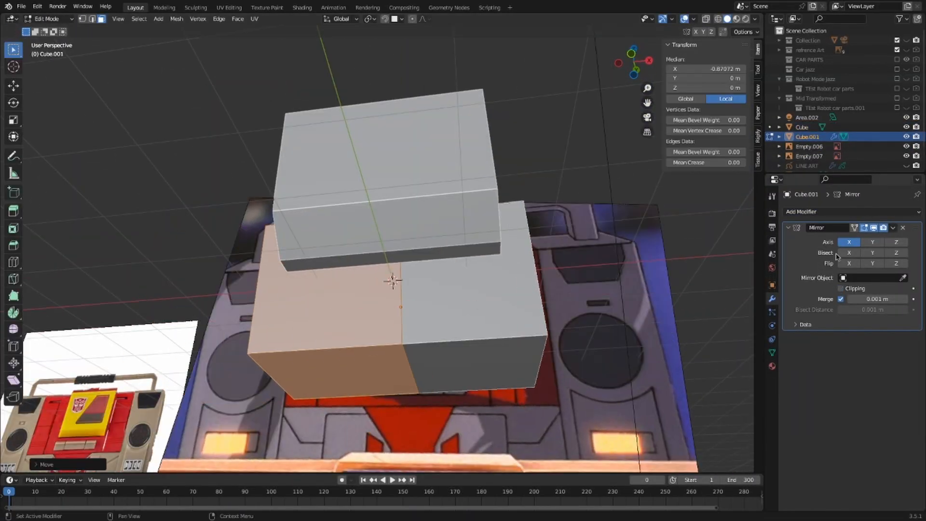
{"action": "key", "text": "shift+d"}
{"action": "key", "text": "x"}
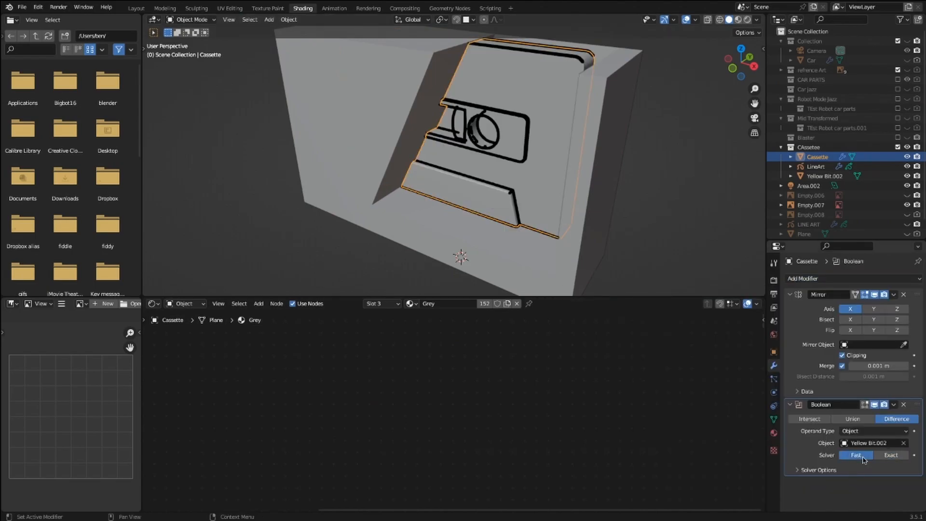
Step: Apply the Cassette's Boolean Difference modifier that uses Yellow Bit.002 with the Fast solver
{"action": "key", "text": "ctrl+a"}
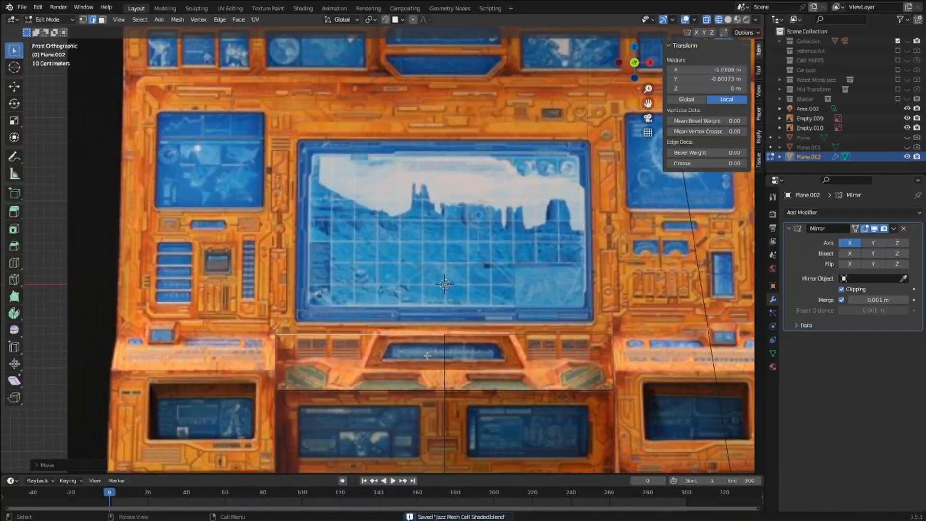
{"action": "scroll", "coordinate": [405, 308], "scroll_direction": "down", "scroll_amount": 3}
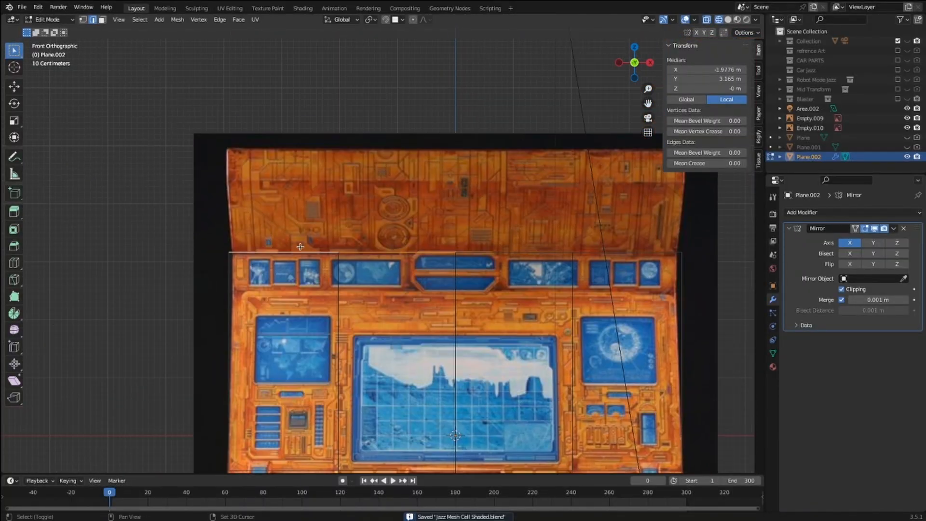
{"action": "scroll", "coordinate": [404, 308], "scroll_direction": "up", "scroll_amount": 6}
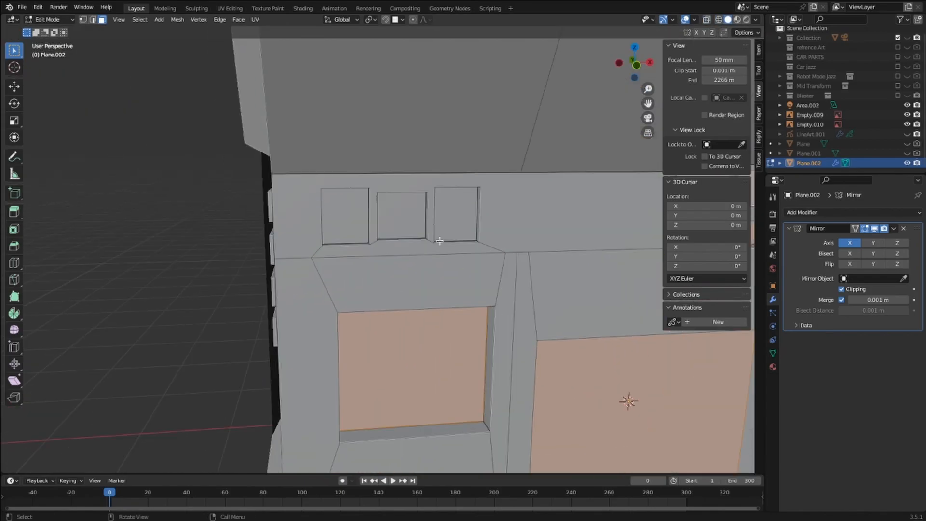
Step: Add the three small upper screens to the face selection, split the selected faces and save the file
{"action": "scroll", "coordinate": [440, 241], "scroll_direction": "down", "scroll_amount": 1}
{"action": "left_click", "coordinate": [438, 225], "text": "shift"}
{"action": "left_click", "coordinate": [396, 225], "text": "shift"}
{"action": "left_click", "coordinate": [356, 234], "text": "shift"}
{"action": "middle_click_drag", "start_coordinate": [356, 241], "coordinate": [402, 276]}
{"action": "right_click", "coordinate": [402, 276]}
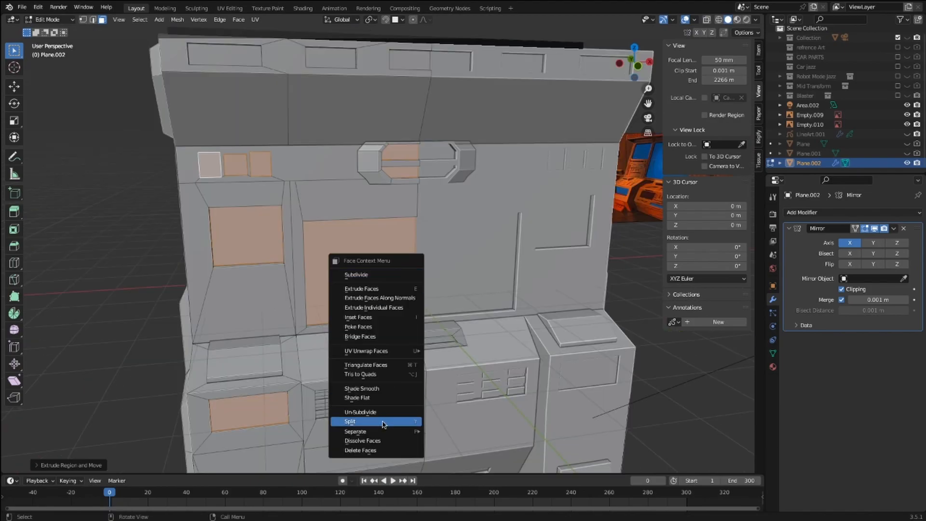
{"action": "key", "text": "ctrl+s"}
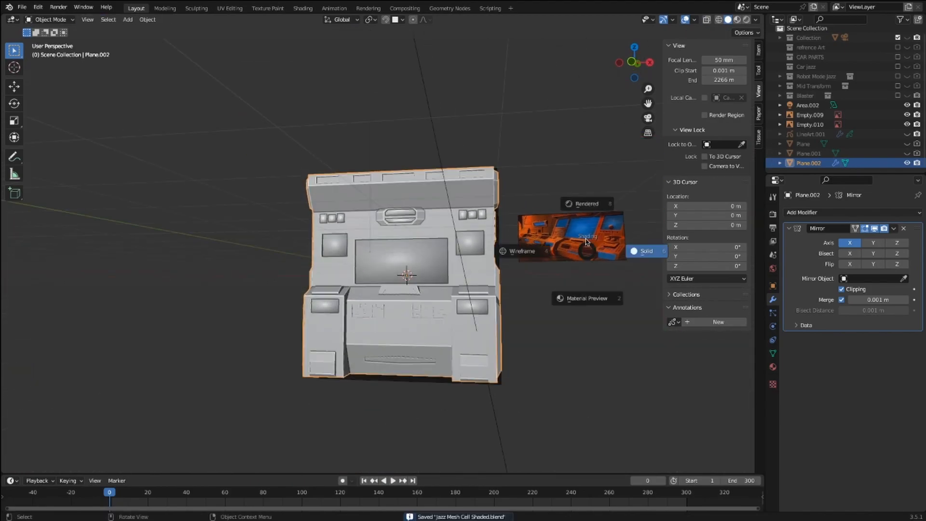
Step: Preview the console in Rendered shading and switch to another viewport shading for comparison
{"action": "left_click", "coordinate": [586, 205]}
{"action": "scroll", "coordinate": [555, 289], "scroll_direction": "up", "scroll_amount": 2}
{"action": "key", "text": "z"}
{"action": "left_click", "coordinate": [616, 333]}
{"action": "middle_click_drag", "start_coordinate": [572, 335], "coordinate": [593, 344]}
{"action": "left_click", "coordinate": [594, 343]}
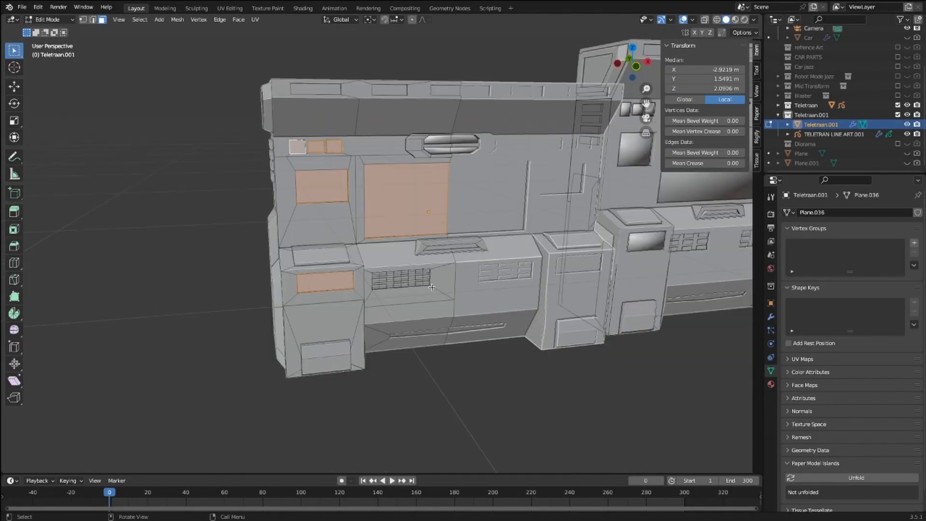
Step: Inspect the cut-down Teletraan.001 console, leave Edit Mode and save the file
{"action": "middle_click_drag", "start_coordinate": [367, 270], "coordinate": [388, 270]}
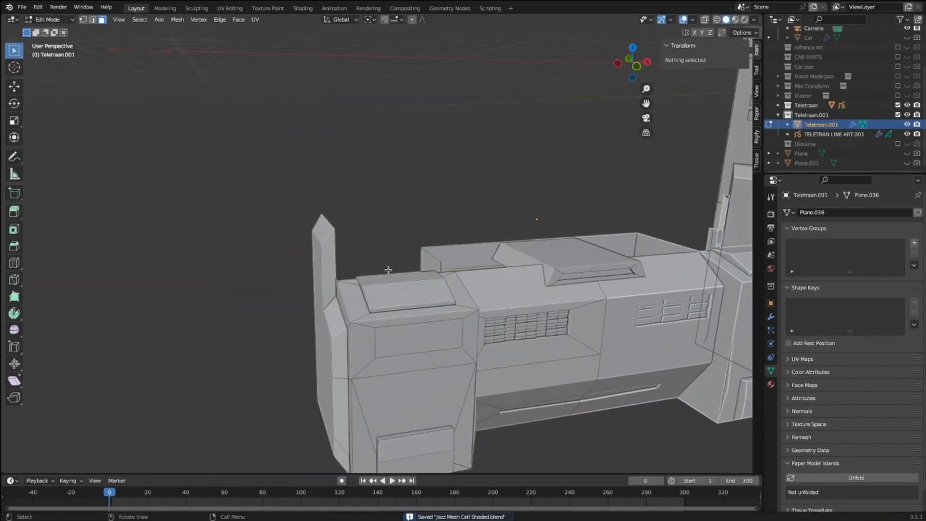
{"action": "middle_click_drag", "start_coordinate": [512, 264], "coordinate": [282, 315]}
{"action": "scroll", "coordinate": [438, 333], "scroll_direction": "down", "scroll_amount": 4}
{"action": "key", "text": "Tab"}
{"action": "key", "text": "ctrl+s"}
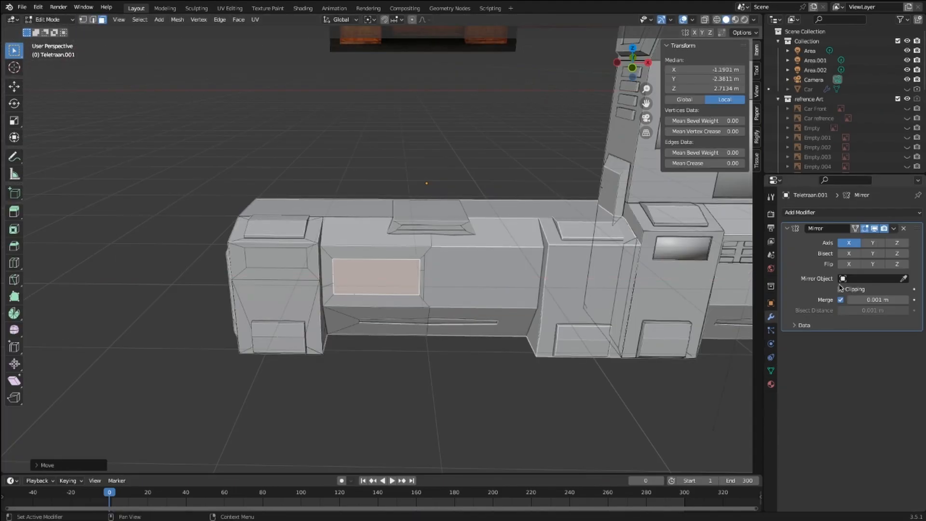
Step: Enable Clipping on the Teletraan.001 console's Mirror modifier
{"action": "left_click", "coordinate": [841, 289]}
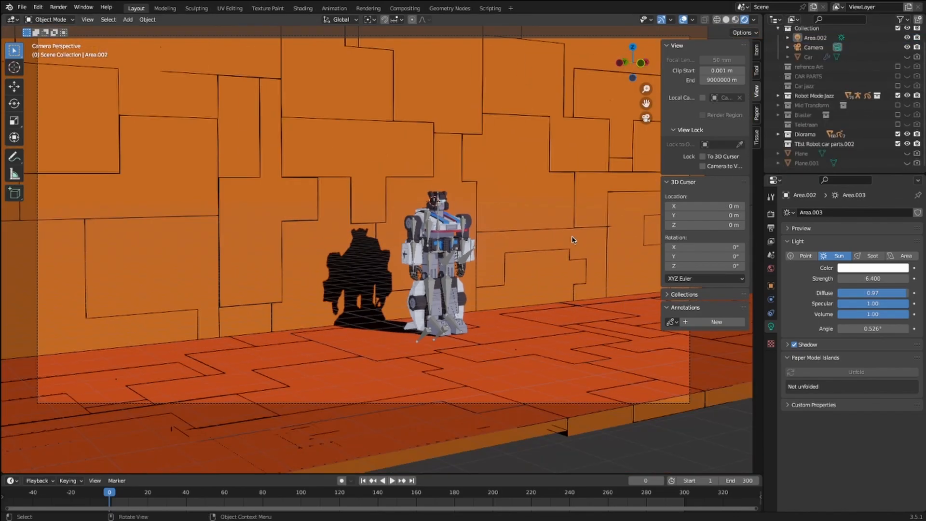
Step: Change the type of the Area.002 light to Point
{"action": "left_click", "coordinate": [805, 255]}
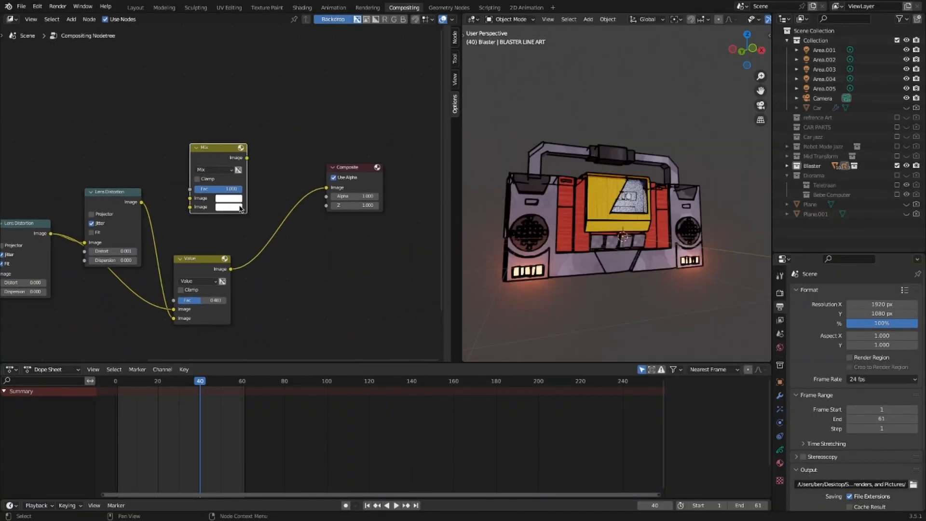
Step: Insert the Mix node between Render Layers and the first Lens Distortion, drive its Fac with the Mist pass and save the file
{"action": "middle_click_drag", "start_coordinate": [240, 207], "coordinate": [387, 224]}
{"action": "left_click_drag", "start_coordinate": [263, 122], "coordinate": [91, 266]}
{"action": "scroll", "coordinate": [244, 269], "scroll_direction": "down", "scroll_amount": 2}
{"action": "middle_click_drag", "start_coordinate": [239, 300], "coordinate": [354, 226]}
{"action": "scroll", "coordinate": [354, 226], "scroll_direction": "up", "scroll_amount": 4}
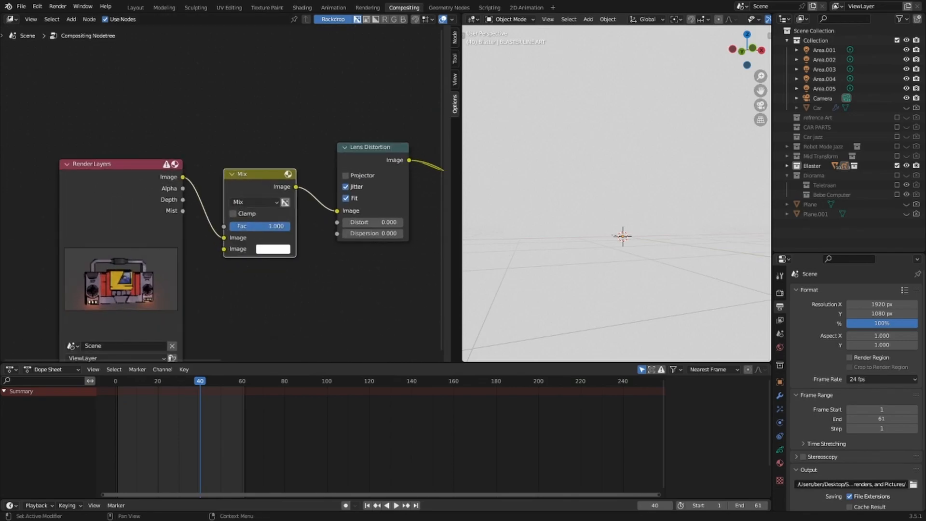
{"action": "scroll", "coordinate": [181, 316], "scroll_direction": "up", "scroll_amount": 4}
{"action": "left_click_drag", "start_coordinate": [167, 218], "coordinate": [225, 237]}
{"action": "scroll", "coordinate": [225, 238], "scroll_direction": "down", "scroll_amount": 2}
{"action": "key", "text": "ctrl+s"}
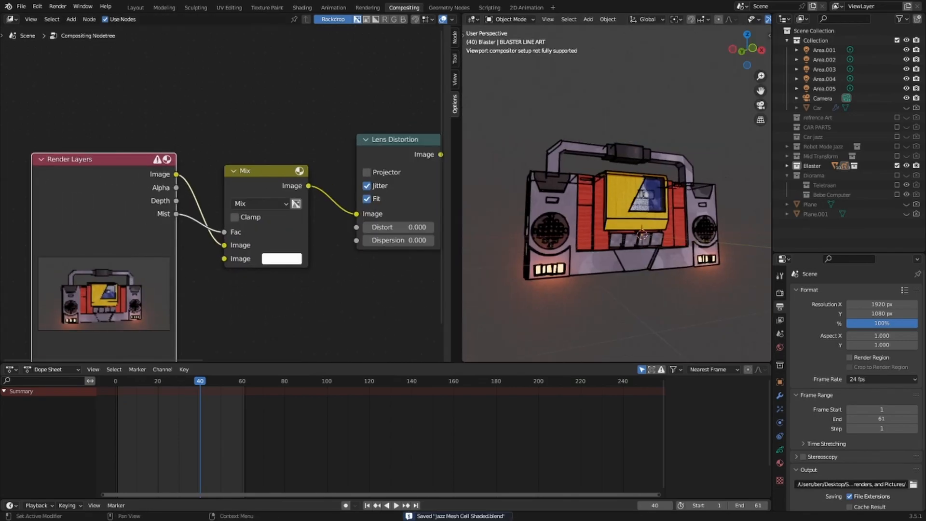
Step: Add another Mix node below the existing Mix node and set its blend mode to Screen
{"action": "middle_click_drag", "start_coordinate": [310, 306], "coordinate": [328, 252]}
{"action": "key", "text": "shift+a"}
{"action": "type", "text": "mix"}
{"action": "left_click", "coordinate": [300, 270]}
{"action": "left_click", "coordinate": [337, 301]}
{"action": "left_click", "coordinate": [333, 227]}
Step: Add a second Screen-blend Mix node beside the first Screen node
{"action": "scroll", "coordinate": [333, 231], "scroll_direction": "down", "scroll_amount": 3}
{"action": "key", "text": "shift+a"}
{"action": "type", "text": "mix"}
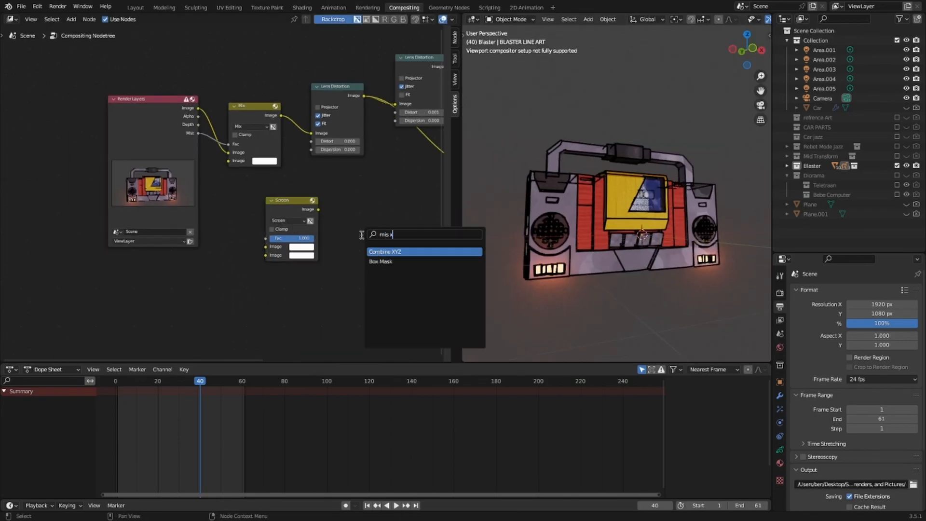
{"action": "left_click", "coordinate": [362, 234]}
{"action": "left_click", "coordinate": [385, 250]}
{"action": "left_click", "coordinate": [393, 302]}
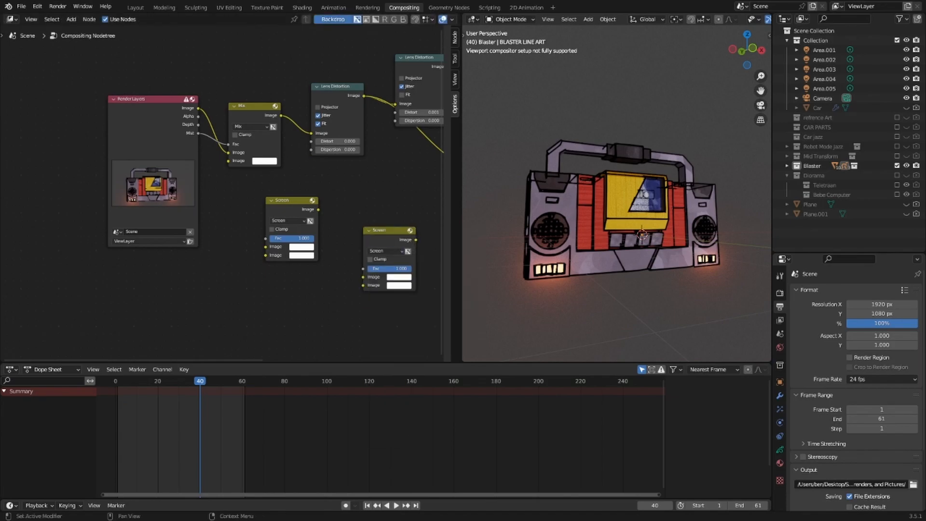
Step: Lower the first Screen node and connect the Render Layers Image output to it
{"action": "scroll", "coordinate": [285, 205], "scroll_direction": "up", "scroll_amount": 1}
{"action": "middle_click_drag", "start_coordinate": [285, 205], "coordinate": [308, 227]}
{"action": "left_click_drag", "start_coordinate": [307, 227], "coordinate": [265, 273]}
{"action": "left_click_drag", "start_coordinate": [216, 123], "coordinate": [243, 307]}
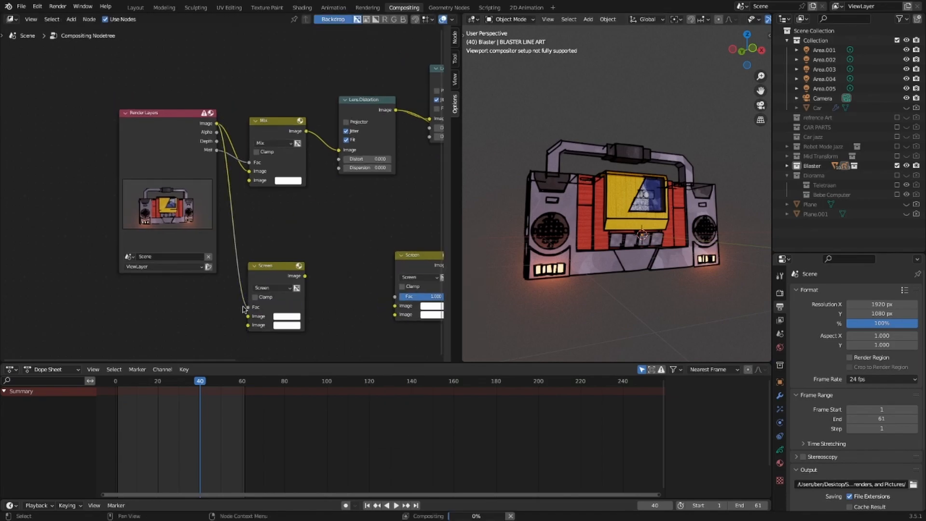
Step: Insert a ColorRamp node between Render Layers and the second Screen node, and rearrange the surrounding nodes
{"action": "key", "text": "shift+a"}
{"action": "type", "text": "colo"}
{"action": "key", "text": "Return"}
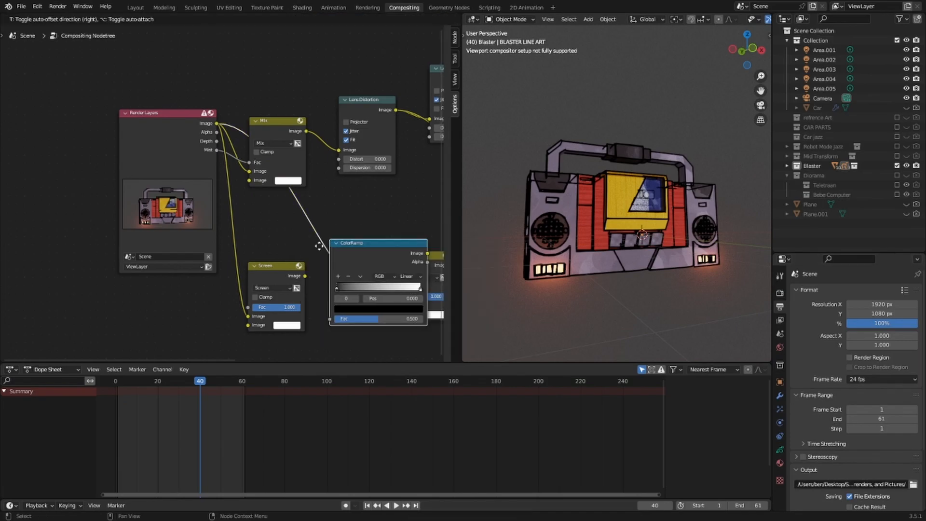
{"action": "left_click", "coordinate": [232, 245]}
{"action": "left_click_drag", "start_coordinate": [292, 217], "coordinate": [262, 295]}
{"action": "left_click_drag", "start_coordinate": [229, 80], "coordinate": [107, 97]}
Step: Insert a second ColorRamp node between Render Layers and the lower Screen node
{"action": "key", "text": "shift+a"}
{"action": "type", "text": "colo"}
{"action": "key", "text": "shift+a"}
{"action": "type", "text": "color"}
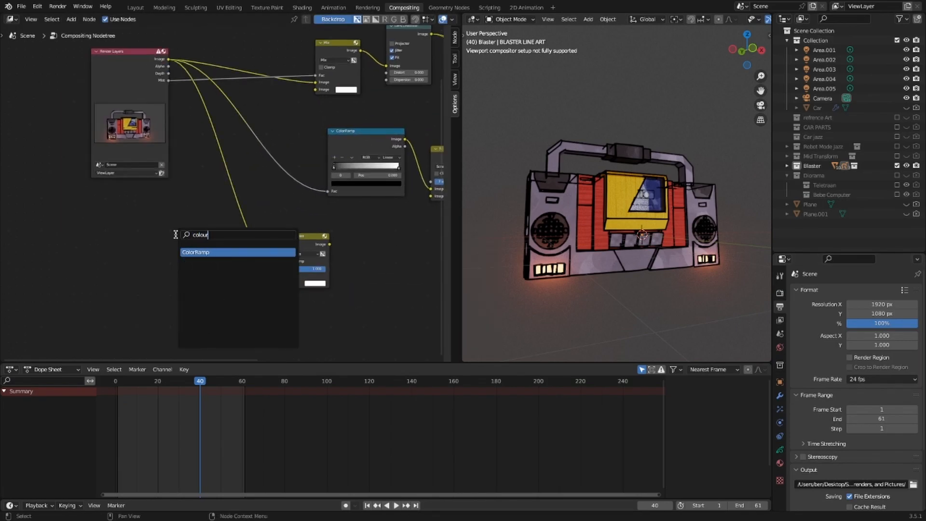
{"action": "left_click", "coordinate": [200, 309]}
{"action": "left_click", "coordinate": [222, 271]}
Step: Insert a Displace node between the lower ColorRamp and the lower Screen node
{"action": "key", "text": "shift+a"}
{"action": "type", "text": "dis"}
{"action": "key", "text": "Return"}
{"action": "left_click", "coordinate": [314, 244]}
Step: Insert a Displace node between the upper ColorRamp and Screen nodes, save the file and switch the viewport to the camera view
{"action": "middle_click_drag", "start_coordinate": [315, 243], "coordinate": [289, 286]}
{"action": "left_click_drag", "start_coordinate": [339, 172], "coordinate": [259, 160]}
{"action": "key", "text": "shift+a"}
{"action": "type", "text": "dis"}
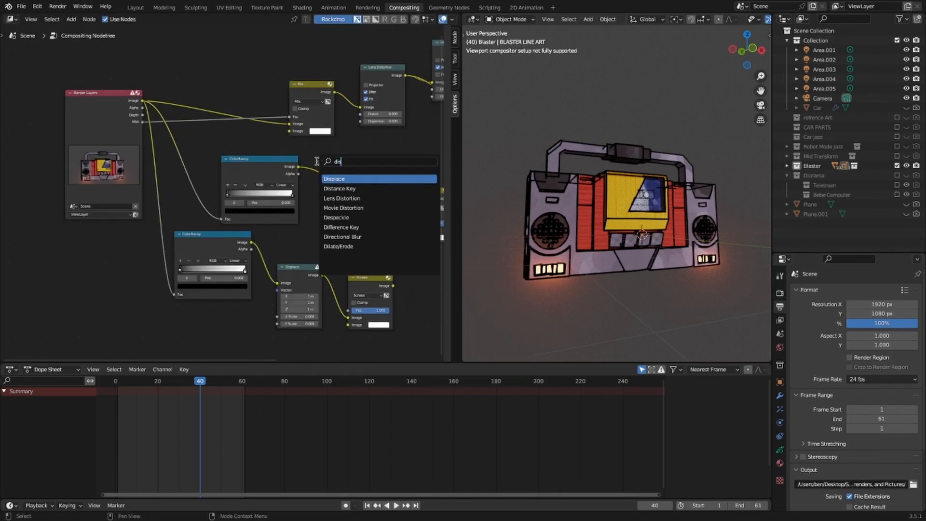
{"action": "key", "text": "Return"}
{"action": "left_click", "coordinate": [344, 201]}
{"action": "key", "text": "ctrl+s"}
{"action": "key", "text": "KP_0"}
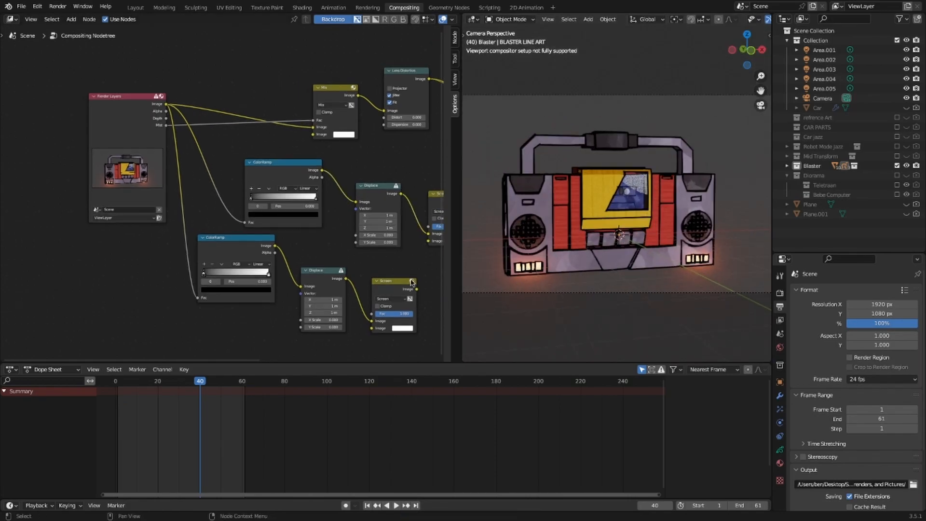
Step: Set the X Scale of both Displace nodes to 9.000
{"action": "middle_click_drag", "start_coordinate": [416, 294], "coordinate": [450, 278]}
{"action": "middle_click_drag", "start_coordinate": [434, 308], "coordinate": [361, 297]}
{"action": "scroll", "coordinate": [377, 304], "scroll_direction": "up", "scroll_amount": 4}
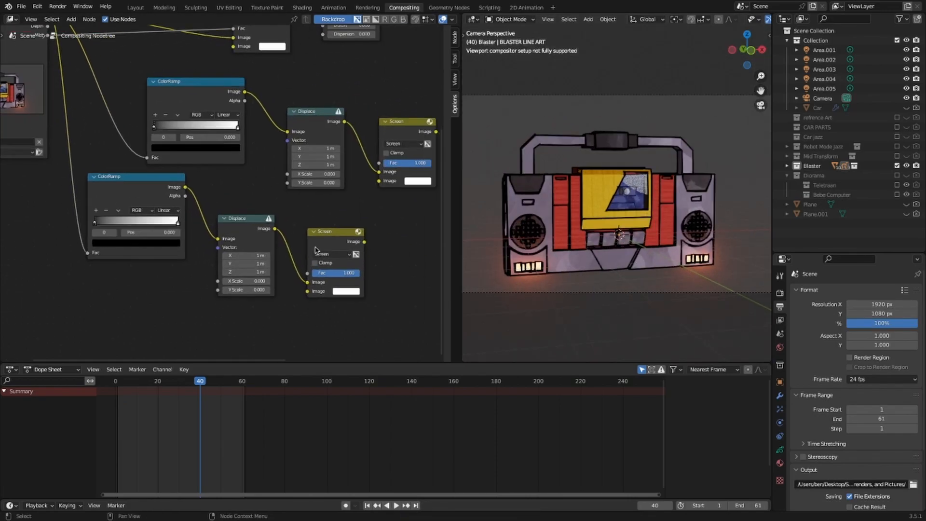
{"action": "scroll", "coordinate": [320, 171], "scroll_direction": "up", "scroll_amount": 4}
{"action": "middle_click_drag", "start_coordinate": [361, 164], "coordinate": [326, 211]}
{"action": "left_click_drag", "start_coordinate": [326, 210], "coordinate": [280, 210]}
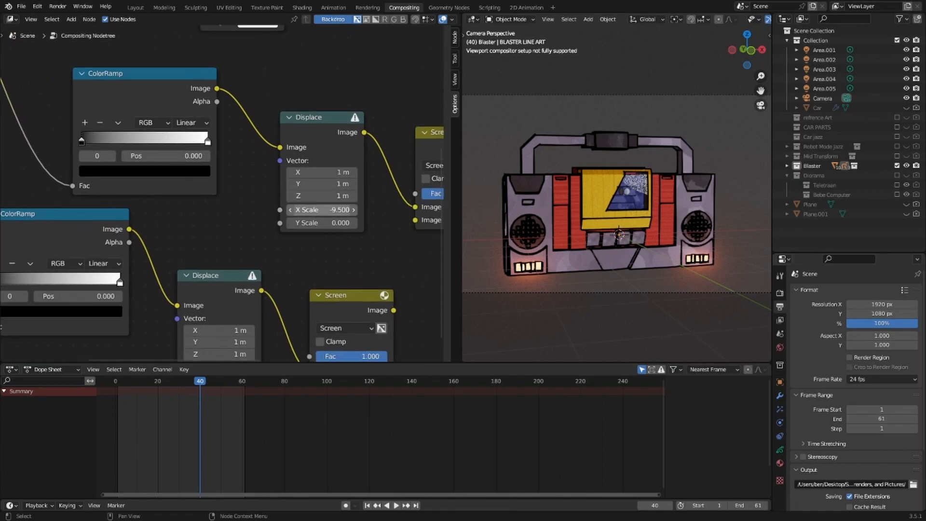
{"action": "scroll", "coordinate": [326, 236], "scroll_direction": "down", "scroll_amount": 2}
{"action": "middle_click_drag", "start_coordinate": [264, 273], "coordinate": [298, 184]}
{"action": "scroll", "coordinate": [261, 270], "scroll_direction": "up", "scroll_amount": 3}
{"action": "type", "text": "9.000"}
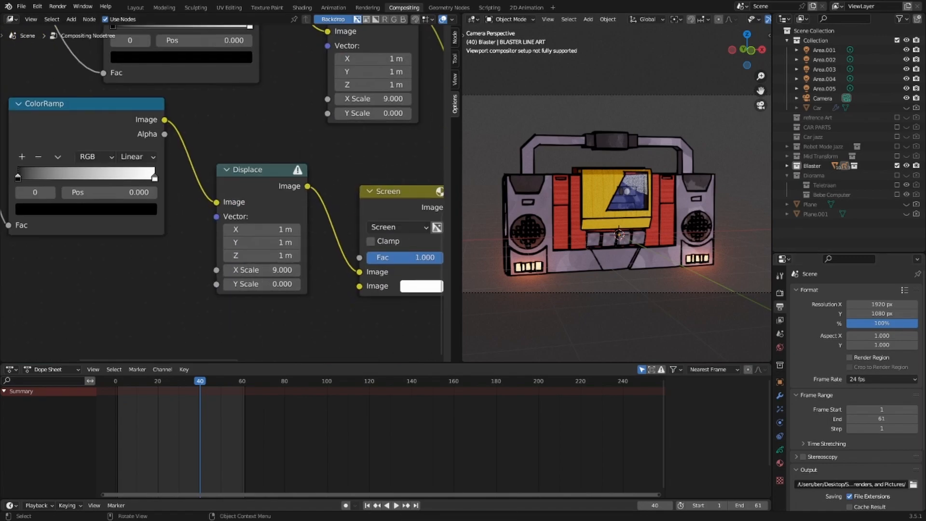
Step: Colour the lower ColorRamp's end stop cyan and the upper ColorRamp's end stop magenta
{"action": "scroll", "coordinate": [292, 234], "scroll_direction": "up", "scroll_amount": 6}
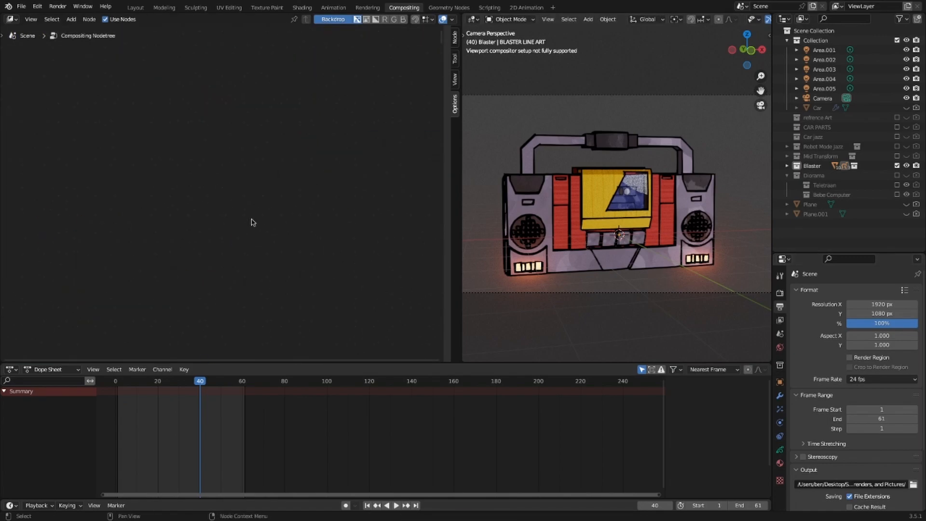
{"action": "key", "text": "Home"}
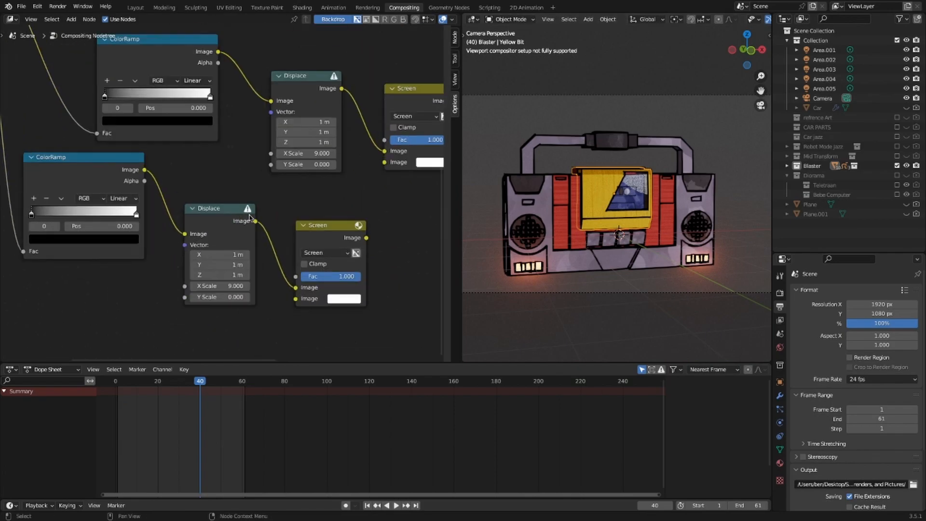
{"action": "scroll", "coordinate": [366, 208], "scroll_direction": "up", "scroll_amount": 2}
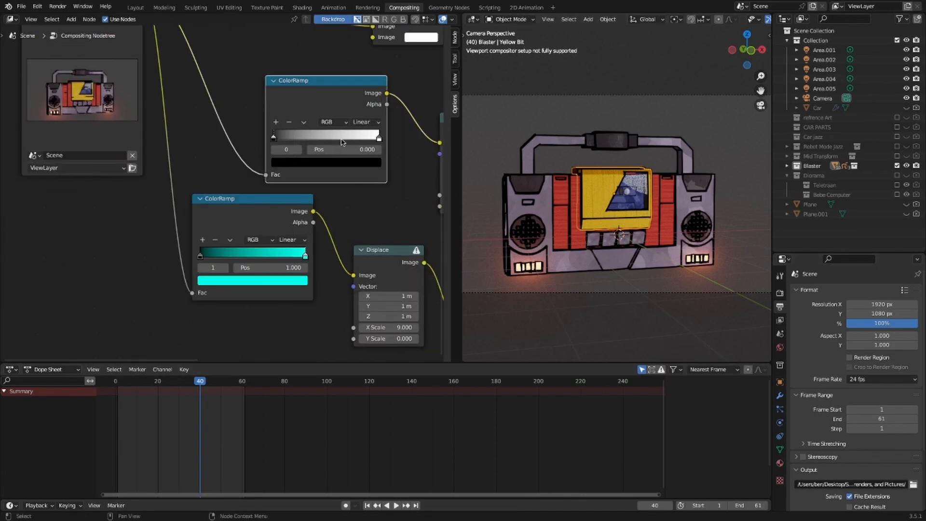
{"action": "left_click", "coordinate": [326, 162]}
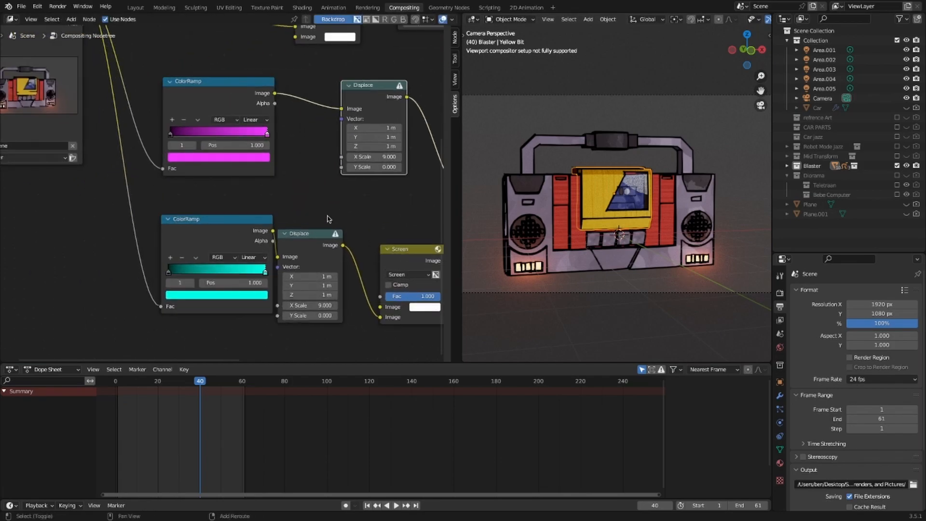
Step: Space out the ColorRamp, Displace and Screen nodes of both colour branches and save the file
{"action": "key", "text": "g"}
{"action": "left_click", "coordinate": [295, 194]}
{"action": "key", "text": "ctrl+s"}
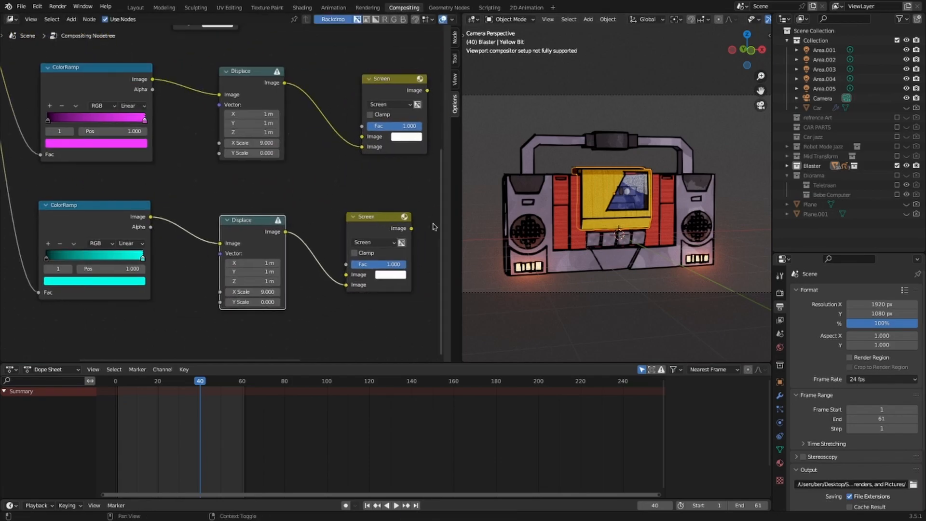
{"action": "scroll", "coordinate": [433, 227], "scroll_direction": "down", "scroll_amount": 4}
{"action": "middle_click_drag", "start_coordinate": [290, 145], "coordinate": [315, 167]}
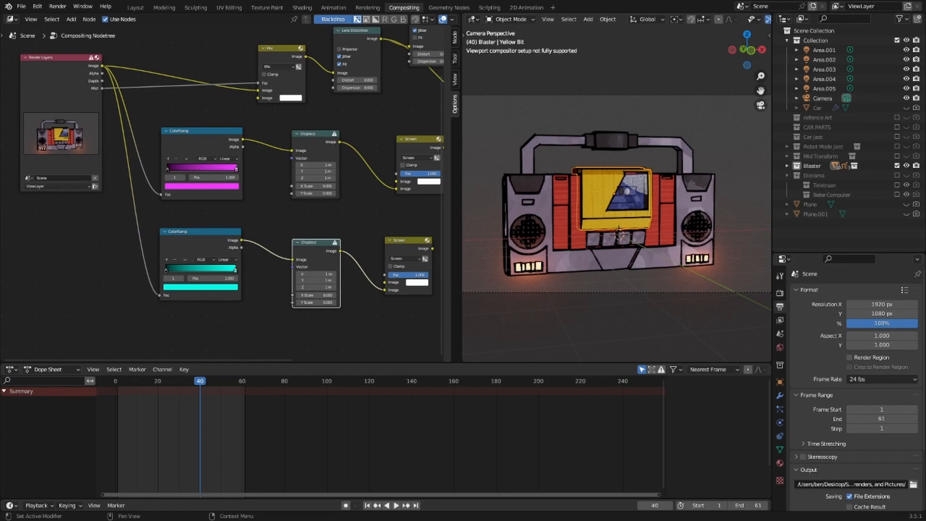
Step: Connect the lower Screen node's output to the second Image input of the Mist-driven Mix node
{"action": "scroll", "coordinate": [322, 198], "scroll_direction": "down", "scroll_amount": 2}
{"action": "middle_click_drag", "start_coordinate": [301, 121], "coordinate": [188, 222]}
{"action": "scroll", "coordinate": [289, 212], "scroll_direction": "up", "scroll_amount": 8}
{"action": "scroll", "coordinate": [308, 193], "scroll_direction": "down", "scroll_amount": 5}
{"action": "left_click_drag", "start_coordinate": [328, 261], "coordinate": [127, 207]}
{"action": "middle_click_drag", "start_coordinate": [127, 208], "coordinate": [215, 132]}
{"action": "left_click_drag", "start_coordinate": [404, 292], "coordinate": [215, 132]}
{"action": "middle_click_drag", "start_coordinate": [348, 141], "coordinate": [354, 158]}
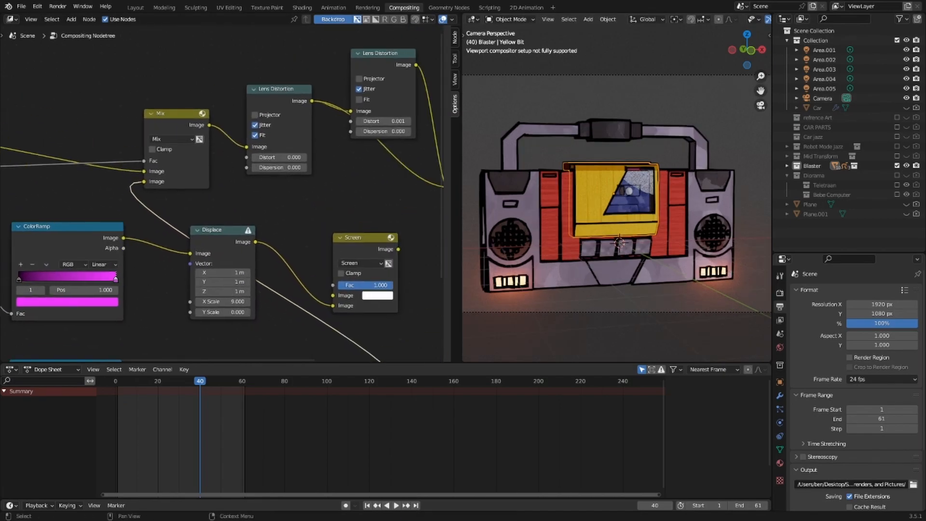
{"action": "left_click", "coordinate": [339, 182]}
{"action": "scroll", "coordinate": [340, 181], "scroll_direction": "down", "scroll_amount": 4}
{"action": "middle_click_drag", "start_coordinate": [123, 220], "coordinate": [176, 209]}
{"action": "scroll", "coordinate": [236, 236], "scroll_direction": "up", "scroll_amount": 2}
{"action": "scroll", "coordinate": [632, 236], "scroll_direction": "down", "scroll_amount": 3}
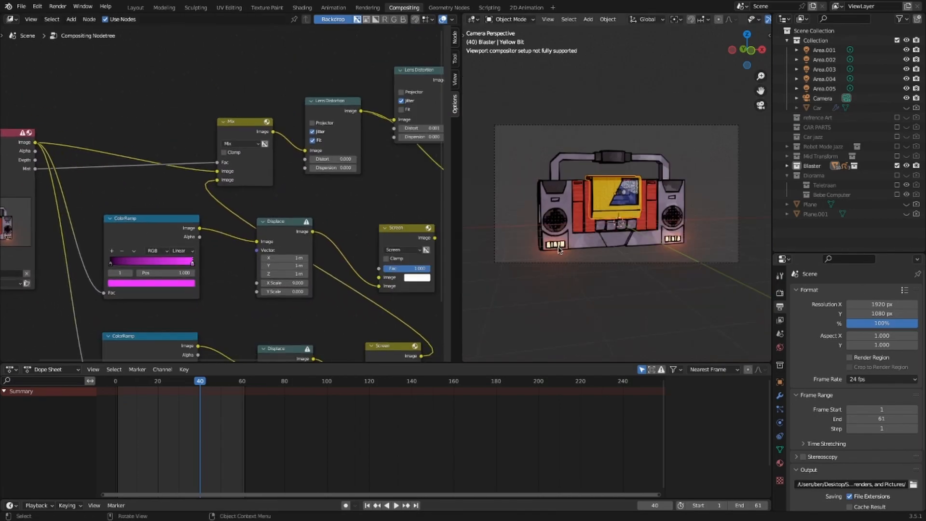
Step: Add a cube to the boombox scene and move it back along Y, beside the speaker with the handle's near end
{"action": "scroll", "coordinate": [202, 86], "scroll_direction": "up", "scroll_amount": 1}
{"action": "scroll", "coordinate": [637, 190], "scroll_direction": "up", "scroll_amount": 3}
{"action": "key", "text": "shift+a"}
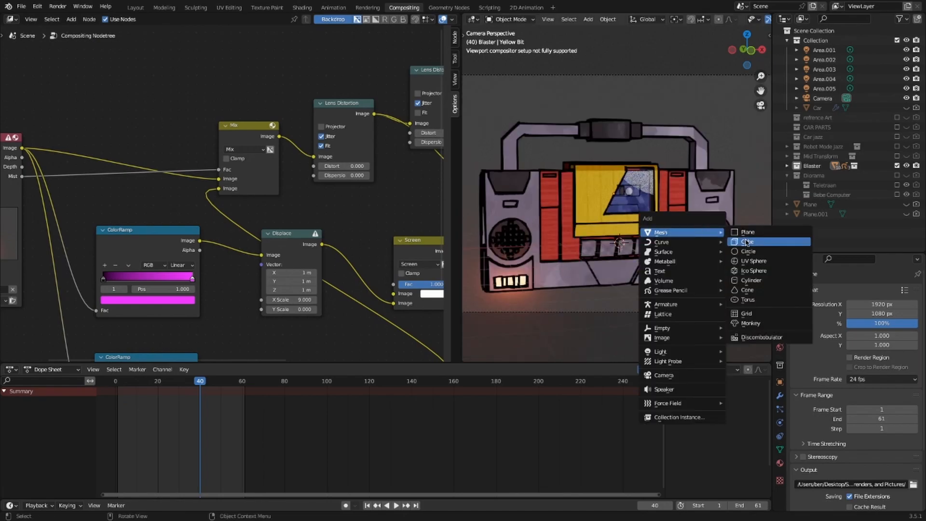
{"action": "left_click", "coordinate": [747, 240]}
{"action": "scroll", "coordinate": [637, 190], "scroll_direction": "down", "scroll_amount": 3}
{"action": "key", "text": "g"}
{"action": "key", "text": "y"}
{"action": "left_click", "coordinate": [489, 191]}
{"action": "scroll", "coordinate": [489, 191], "scroll_direction": "up", "scroll_amount": 4}
{"action": "key", "text": "g"}
{"action": "key", "text": "y"}
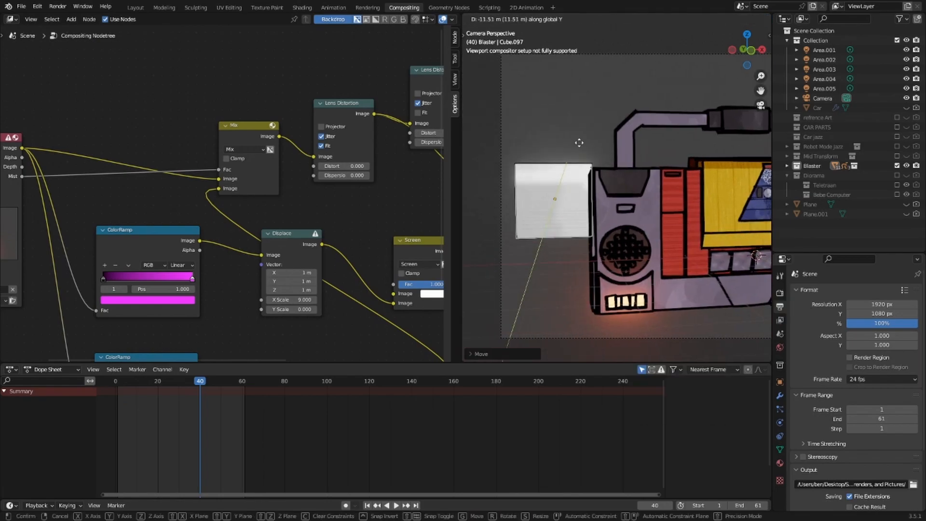
{"action": "left_click", "coordinate": [569, 140]}
Step: Reposition the two Lens Distortion nodes and the Value node above the Mix node
{"action": "scroll", "coordinate": [569, 140], "scroll_direction": "down", "scroll_amount": 3}
{"action": "scroll", "coordinate": [391, 213], "scroll_direction": "down", "scroll_amount": 1}
{"action": "middle_click_drag", "start_coordinate": [390, 213], "coordinate": [285, 290]}
{"action": "left_click_drag", "start_coordinate": [230, 197], "coordinate": [221, 150]}
{"action": "left_click_drag", "start_coordinate": [309, 169], "coordinate": [298, 157]}
{"action": "middle_click_drag", "start_coordinate": [399, 233], "coordinate": [267, 216]}
{"action": "left_click_drag", "start_coordinate": [267, 214], "coordinate": [261, 155]}
{"action": "left_click_drag", "start_coordinate": [374, 149], "coordinate": [358, 151]}
{"action": "middle_click_drag", "start_coordinate": [241, 193], "coordinate": [380, 197]}
Step: Try rerouting the Mix node's output around the Lens Distortion nodes
{"action": "left_click_drag", "start_coordinate": [180, 212], "coordinate": [206, 215]}
{"action": "left_click_drag", "start_coordinate": [203, 180], "coordinate": [331, 240]}
{"action": "scroll", "coordinate": [331, 240], "scroll_direction": "down", "scroll_amount": 2}
{"action": "middle_click_drag", "start_coordinate": [331, 240], "coordinate": [239, 238]}
{"action": "left_click_drag", "start_coordinate": [367, 168], "coordinate": [255, 251]}
{"action": "scroll", "coordinate": [255, 252], "scroll_direction": "up", "scroll_amount": 4}
{"action": "middle_click_drag", "start_coordinate": [254, 252], "coordinate": [361, 242]}
{"action": "left_click_drag", "start_coordinate": [176, 193], "coordinate": [348, 246]}
{"action": "scroll", "coordinate": [630, 189], "scroll_direction": "up", "scroll_amount": 1}
Step: Try another move of the cube along Y, and undo it together with the latest node changes
{"action": "middle_click_drag", "start_coordinate": [677, 189], "coordinate": [625, 189], "text": "shift"}
{"action": "key", "text": "g"}
{"action": "key", "text": "y"}
{"action": "left_click", "coordinate": [630, 189]}
{"action": "key", "text": "ctrl+z"}
{"action": "key", "text": "ctrl+z"}
{"action": "key", "text": "ctrl+z"}
{"action": "key", "text": "ctrl+z"}
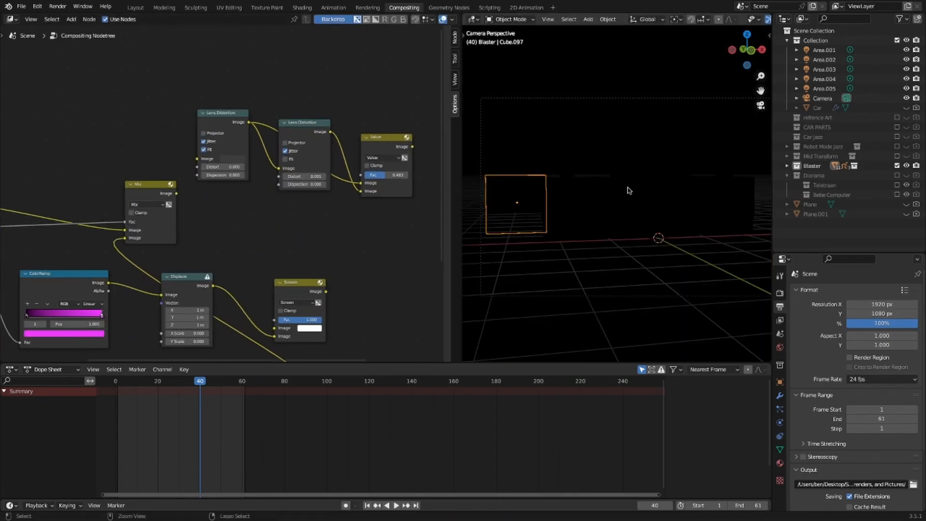
Step: Save the file and adjust the positions of the magenta ColorRamp and the Mix node
{"action": "key", "text": "ctrl+s"}
{"action": "middle_click_drag", "start_coordinate": [598, 215], "coordinate": [589, 216], "text": "shift"}
{"action": "scroll", "coordinate": [209, 232], "scroll_direction": "up", "scroll_amount": 1}
{"action": "middle_click_drag", "start_coordinate": [209, 231], "coordinate": [312, 242]}
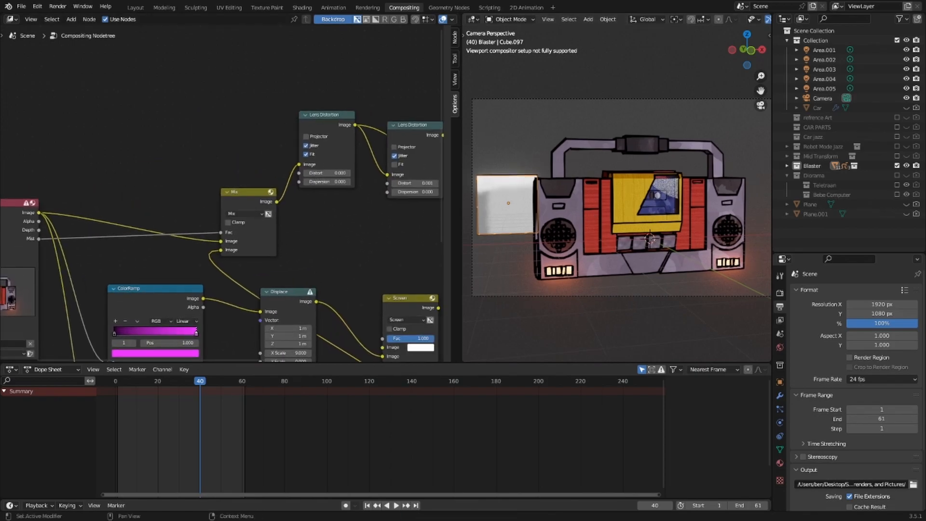
{"action": "scroll", "coordinate": [76, 219], "scroll_direction": "down", "scroll_amount": 1}
{"action": "middle_click_drag", "start_coordinate": [75, 219], "coordinate": [231, 196]}
{"action": "left_click_drag", "start_coordinate": [283, 258], "coordinate": [299, 259]}
{"action": "scroll", "coordinate": [299, 258], "scroll_direction": "down", "scroll_amount": 3}
{"action": "middle_click_drag", "start_coordinate": [335, 320], "coordinate": [238, 341]}
{"action": "scroll", "coordinate": [325, 219], "scroll_direction": "up", "scroll_amount": 1}
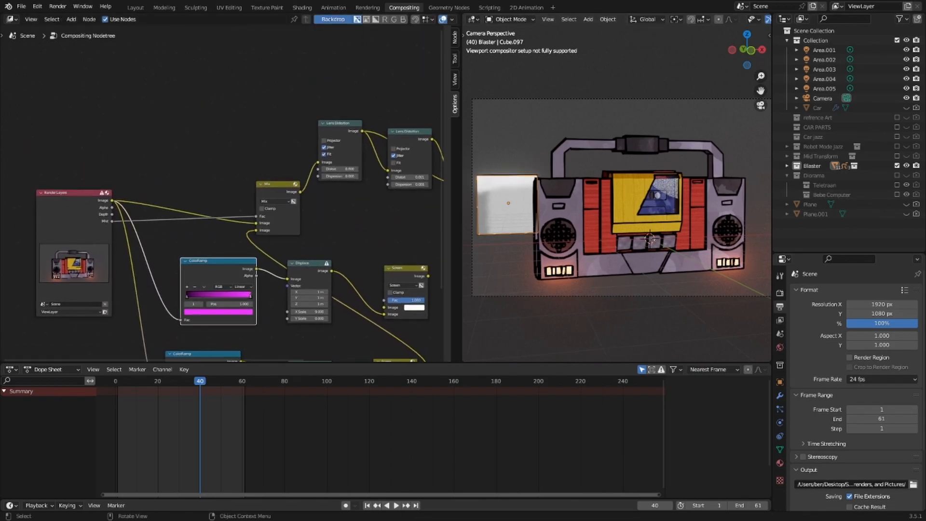
{"action": "middle_click_drag", "start_coordinate": [390, 225], "coordinate": [389, 241]}
{"action": "left_click_drag", "start_coordinate": [272, 200], "coordinate": [262, 195]}
{"action": "scroll", "coordinate": [262, 196], "scroll_direction": "up", "scroll_amount": 1}
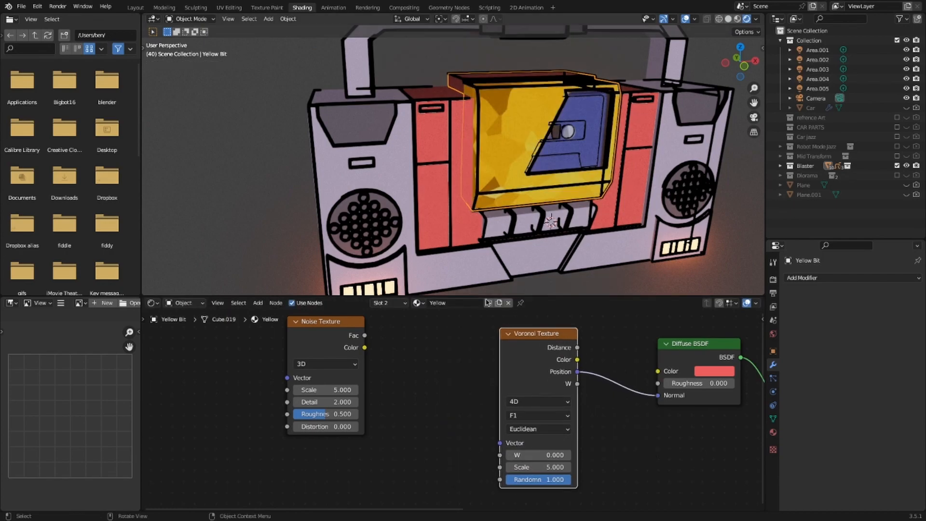
Step: Wire the Geometry node's output to the collapsed Mix node in the Yellow material and expand the Mix node
{"action": "left_click_drag", "start_coordinate": [423, 336], "coordinate": [466, 456]}
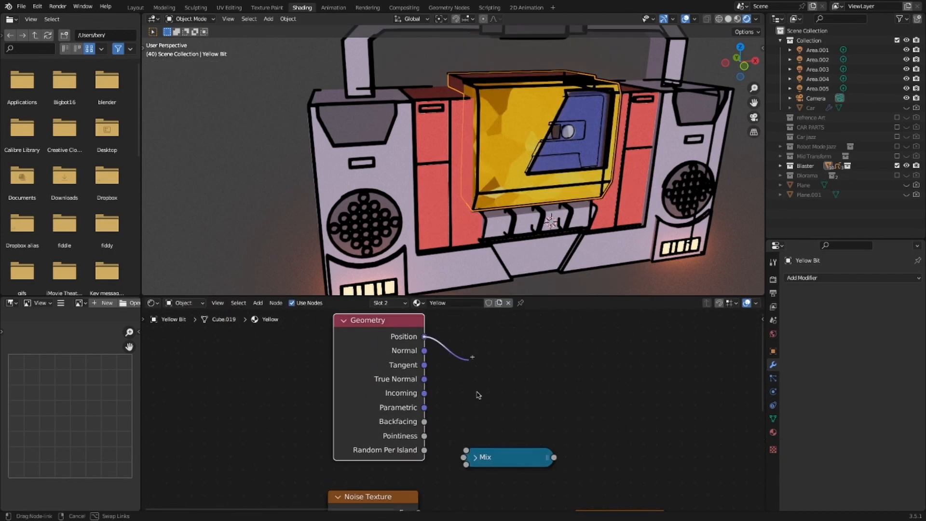
{"action": "left_click_drag", "start_coordinate": [428, 437], "coordinate": [475, 387]}
{"action": "key", "text": "h"}
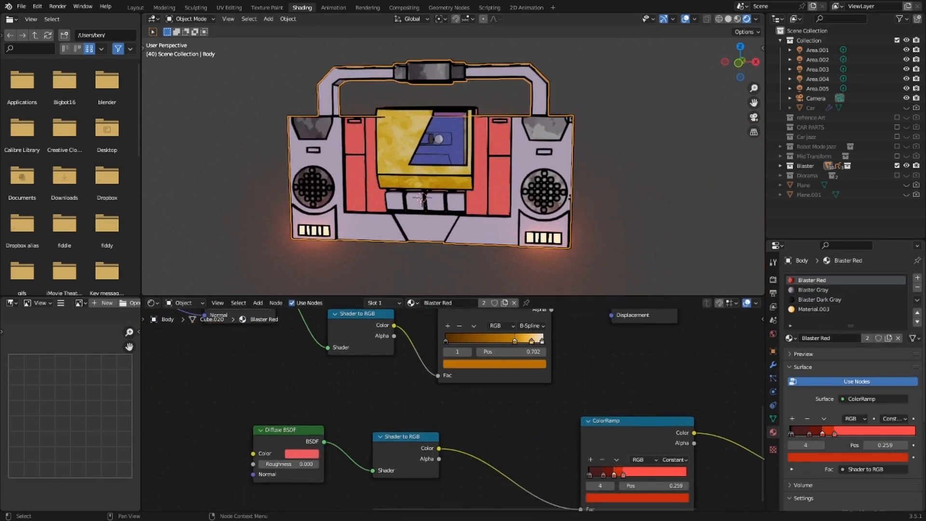
{"action": "middle_click_drag", "start_coordinate": [497, 357], "coordinate": [499, 380]}
{"action": "left_click", "coordinate": [530, 385]}
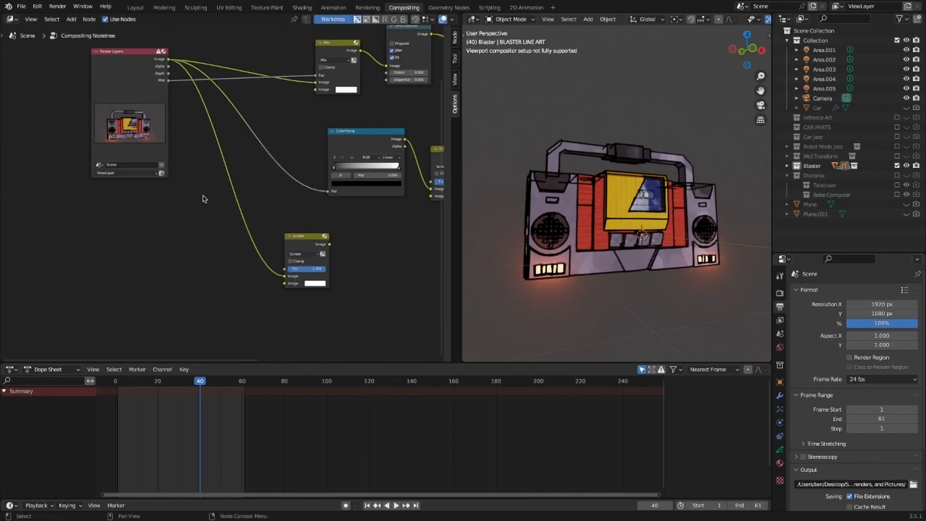
Step: Add a ColorRamp node before the lower Screen node and a Displace node on each colour branch
{"action": "key", "text": "shift+a"}
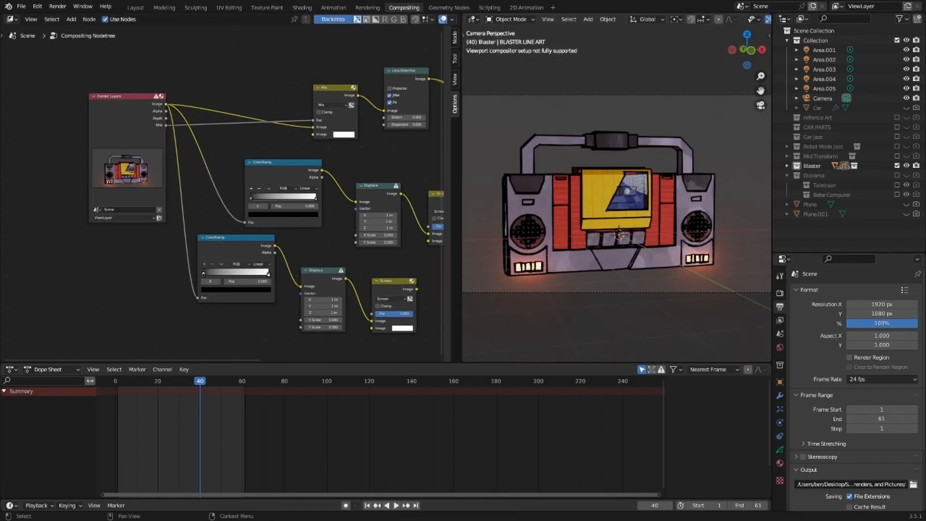
Step: Set both Displace nodes' X Scale to 9.000 and colour the lower ColorRamp's end stop cyan
{"action": "scroll", "coordinate": [298, 215], "scroll_direction": "up", "scroll_amount": 4}
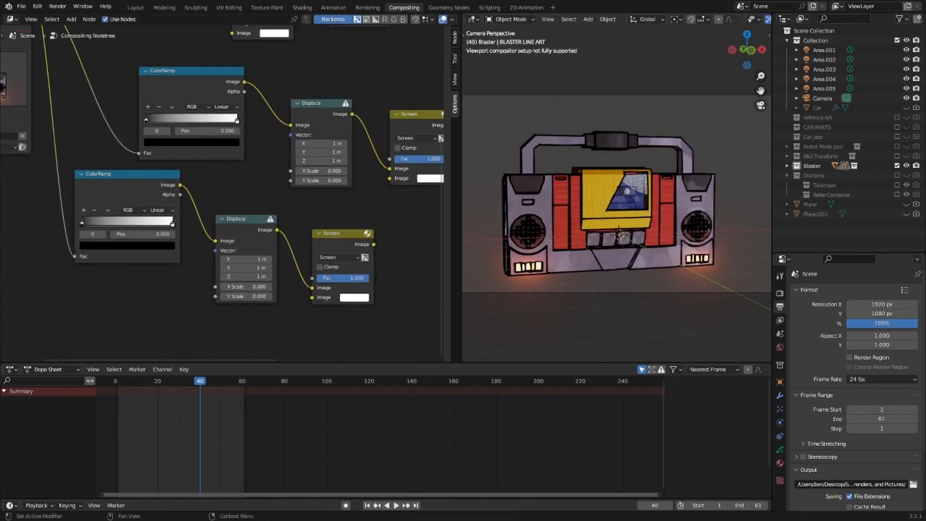
{"action": "middle_click_drag", "start_coordinate": [298, 216], "coordinate": [276, 214]}
{"action": "middle_click_drag", "start_coordinate": [306, 248], "coordinate": [338, 138]}
{"action": "scroll", "coordinate": [289, 217], "scroll_direction": "up", "scroll_amount": 1}
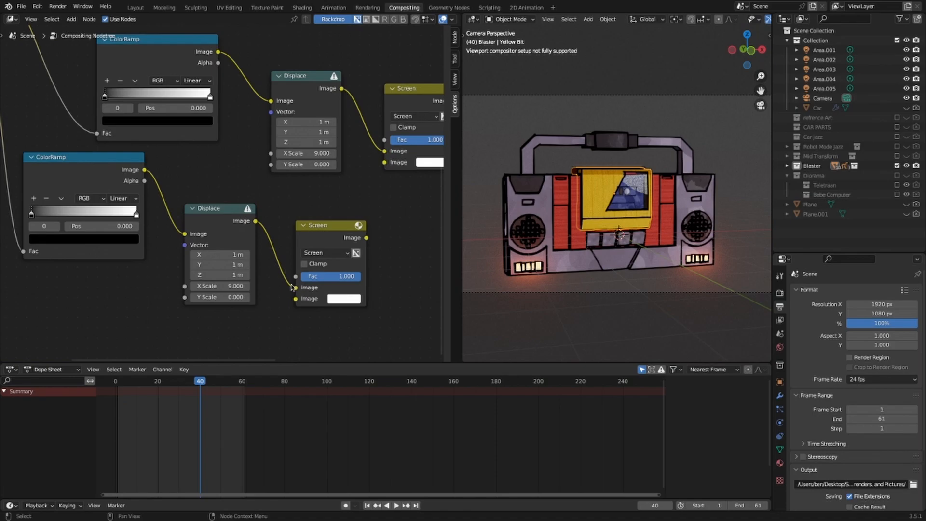
{"action": "middle_click_drag", "start_coordinate": [388, 164], "coordinate": [370, 220]}
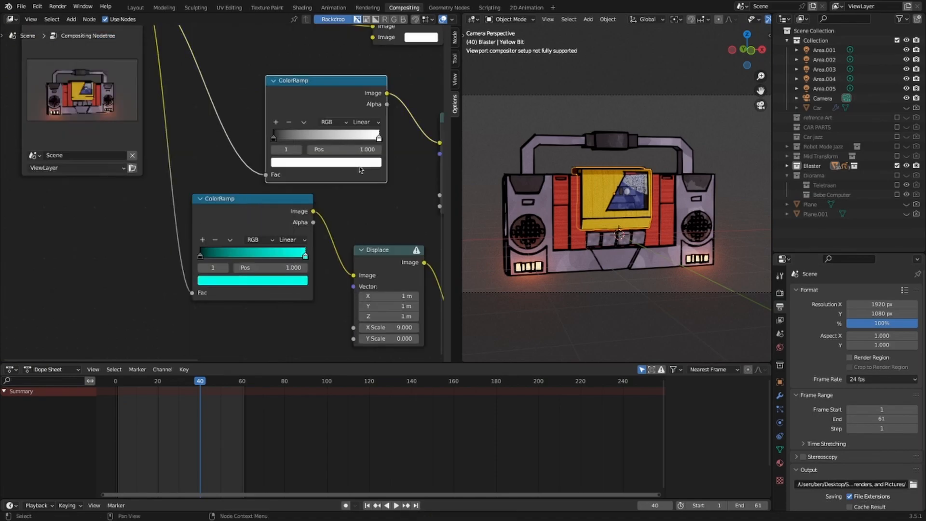
Step: Reposition the lower Displace node midway between the cyan ColorRamp and its Screen node
{"action": "scroll", "coordinate": [269, 200], "scroll_direction": "down", "scroll_amount": 1}
{"action": "middle_click_drag", "start_coordinate": [270, 201], "coordinate": [202, 190]}
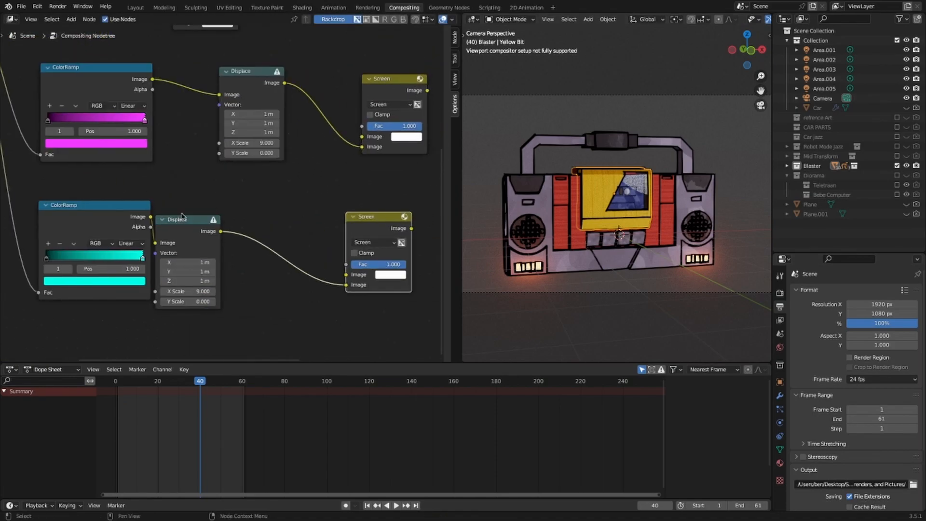
{"action": "left_click_drag", "start_coordinate": [188, 217], "coordinate": [251, 217]}
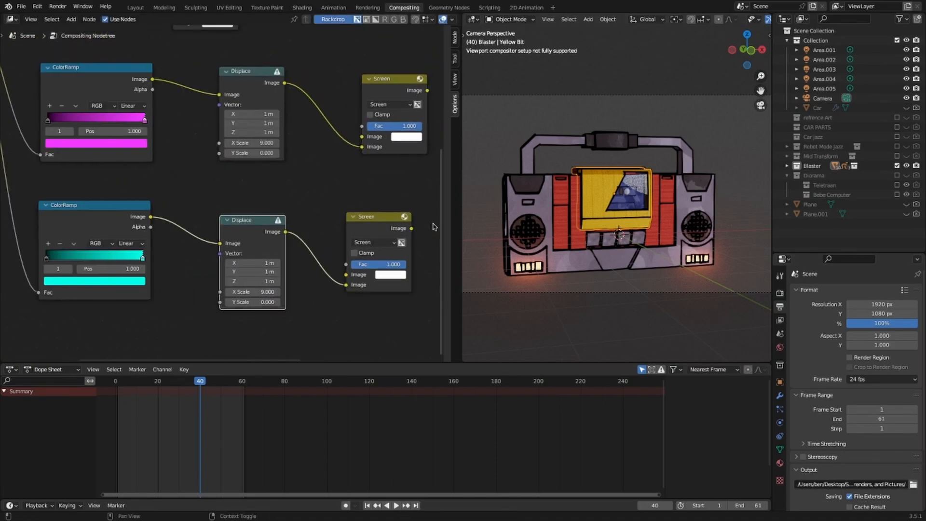
Step: Examine how the magenta branch's Screen node connects to the Mix and Lens Distortion nodes in the compositing tree
{"action": "scroll", "coordinate": [252, 217], "scroll_direction": "down", "scroll_amount": 4}
{"action": "middle_click_drag", "start_coordinate": [242, 138], "coordinate": [315, 169]}
{"action": "scroll", "coordinate": [285, 80], "scroll_direction": "up", "scroll_amount": 1}
{"action": "middle_click_drag", "start_coordinate": [285, 80], "coordinate": [310, 149]}
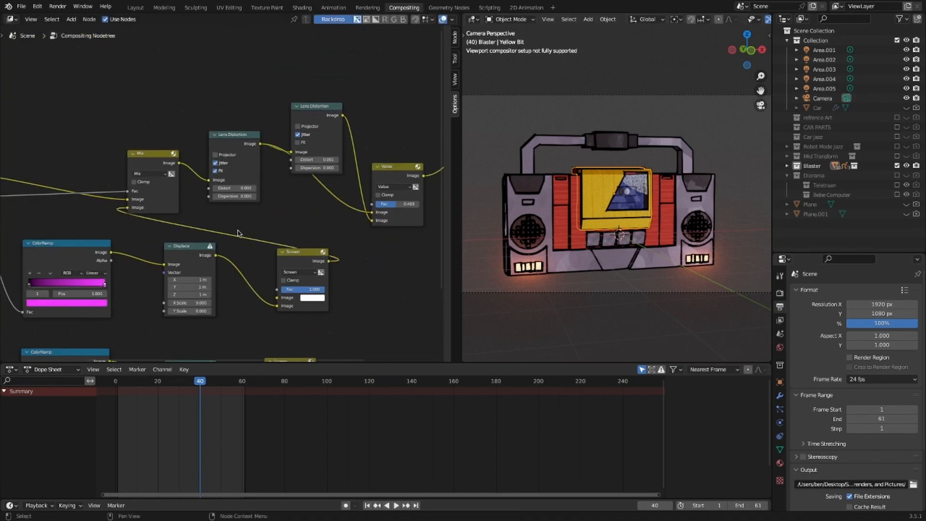
{"action": "middle_click_drag", "start_coordinate": [263, 215], "coordinate": [353, 157]}
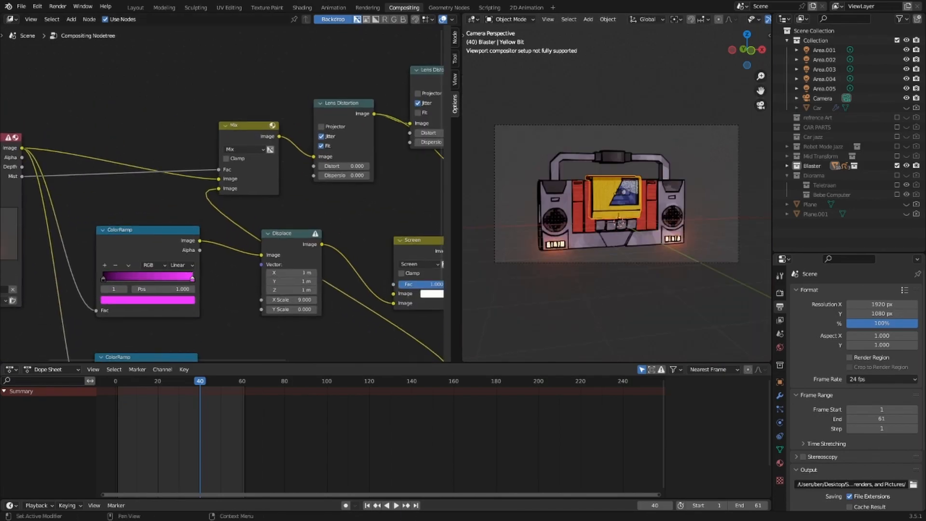
{"action": "left_click_drag", "start_coordinate": [182, 214], "coordinate": [367, 204]}
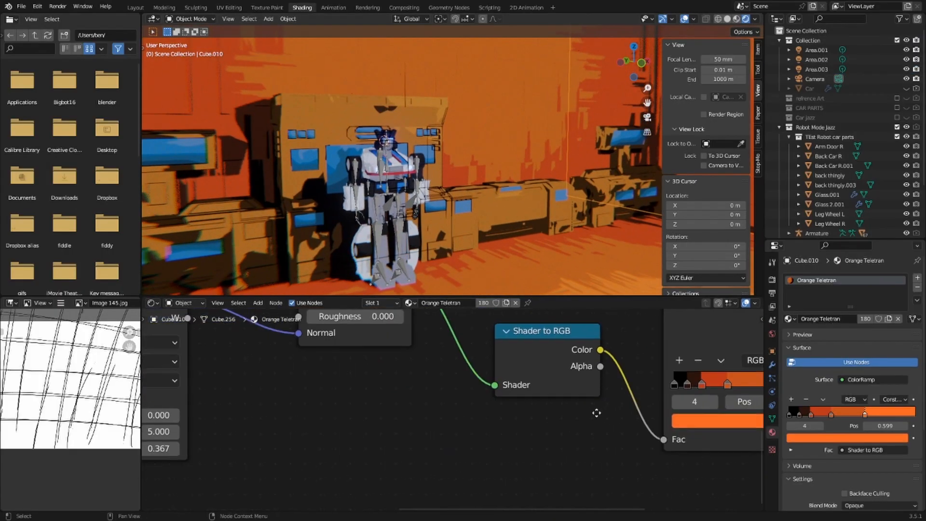
Step: Reopen the add-node list beside the Checker Texture in the Orange Teletran material
{"action": "left_click", "coordinate": [486, 425]}
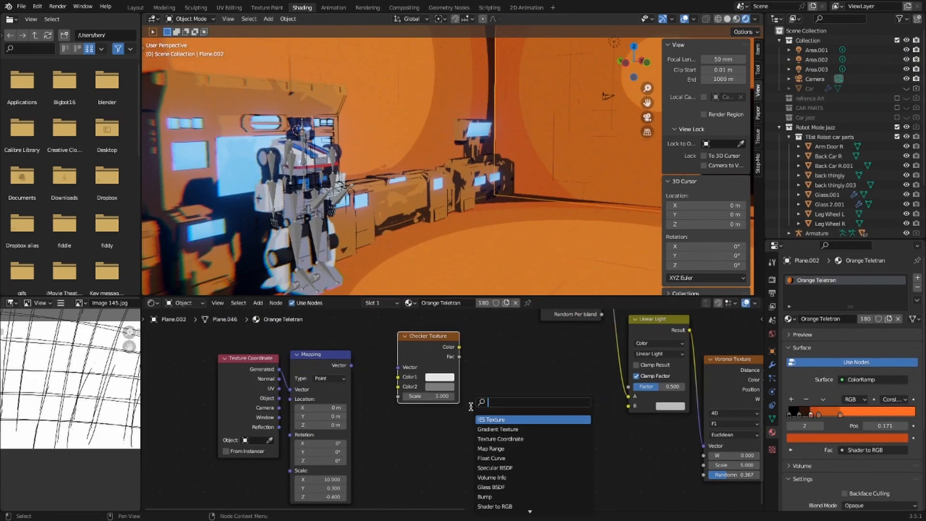
{"action": "key", "text": "Escape"}
{"action": "key", "text": "shift+a"}
{"action": "mouse_move", "coordinate": [505, 424]}
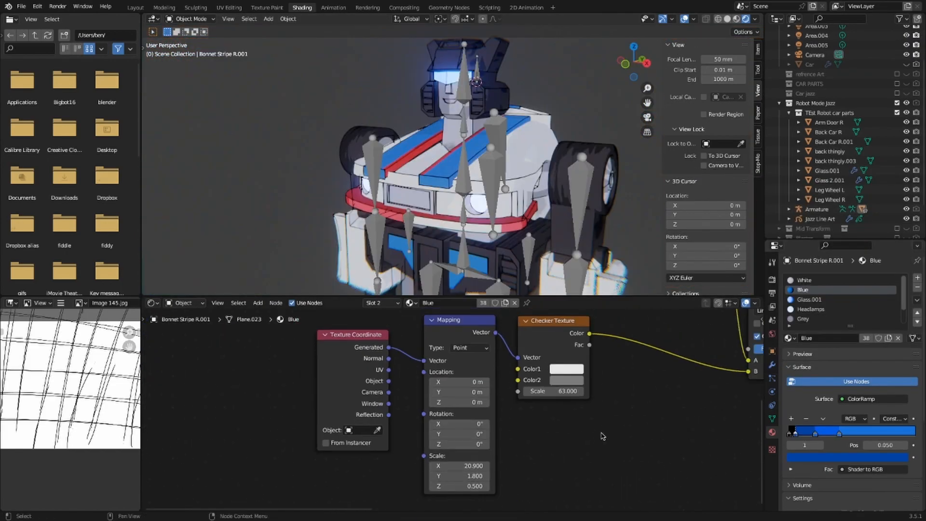
Step: Open the Mapping node's Y Scale for editing in the bonnet stripe's Blue material
{"action": "scroll", "coordinate": [601, 436], "scroll_direction": "up", "scroll_amount": 1}
{"action": "middle_click_drag", "start_coordinate": [685, 372], "coordinate": [594, 436]}
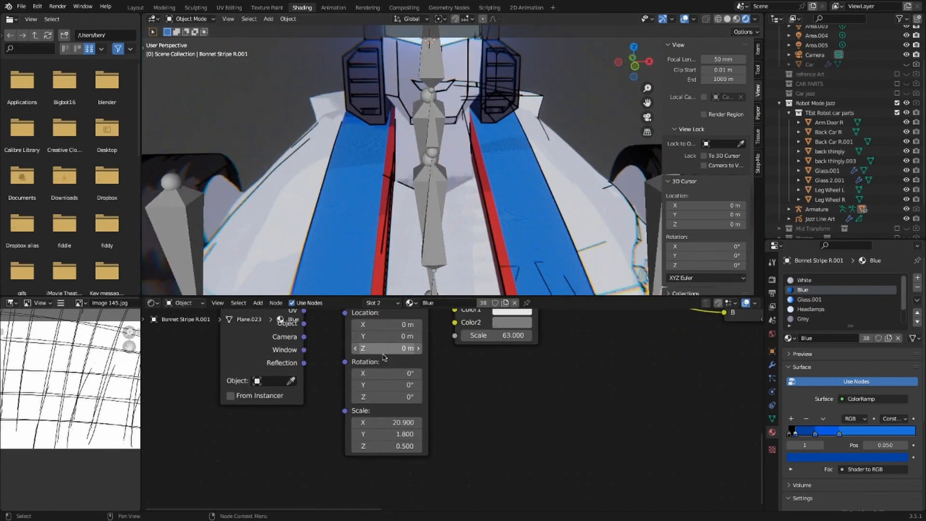
{"action": "double_click", "coordinate": [381, 439]}
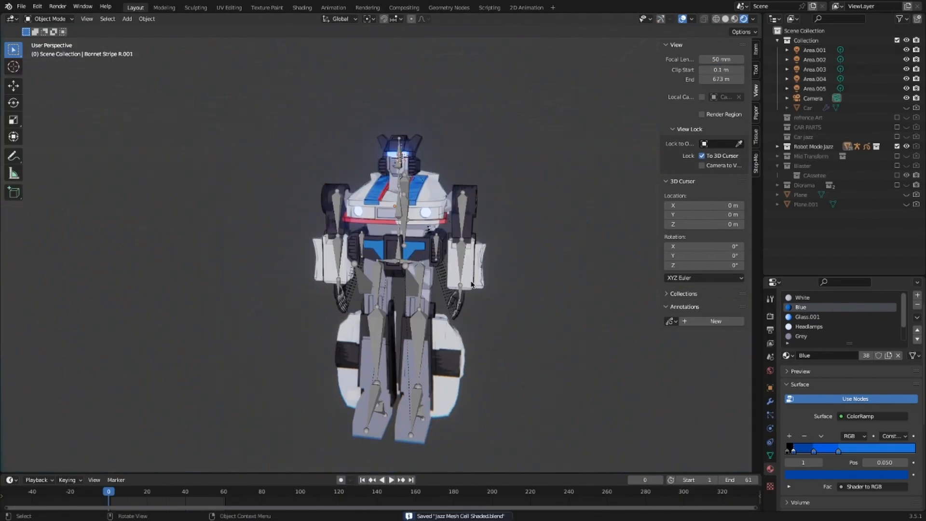
Step: Include the Diorama collection in the scene and move the lights Area.001 to Area.004 along the Z axis
{"action": "left_click", "coordinate": [898, 184]}
{"action": "middle_click_drag", "start_coordinate": [550, 213], "coordinate": [368, 172]}
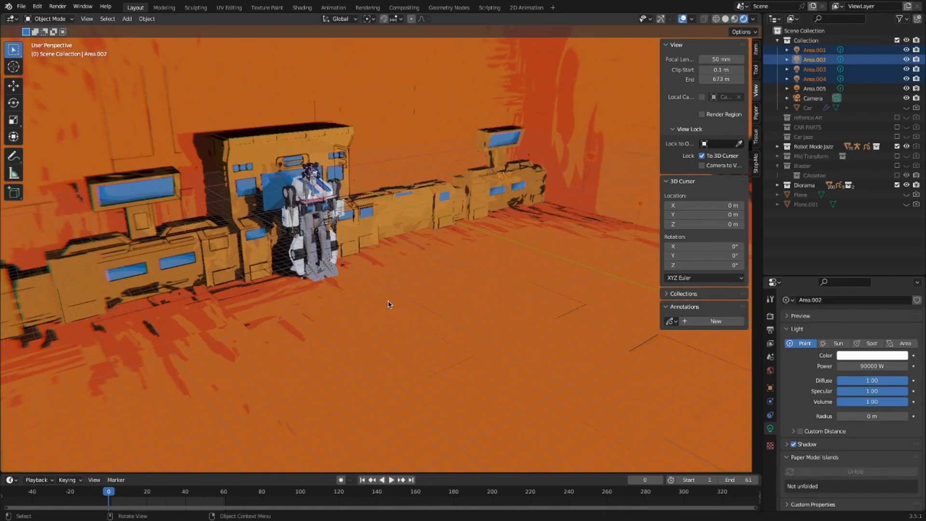
{"action": "key", "text": "g"}
{"action": "key", "text": "z"}
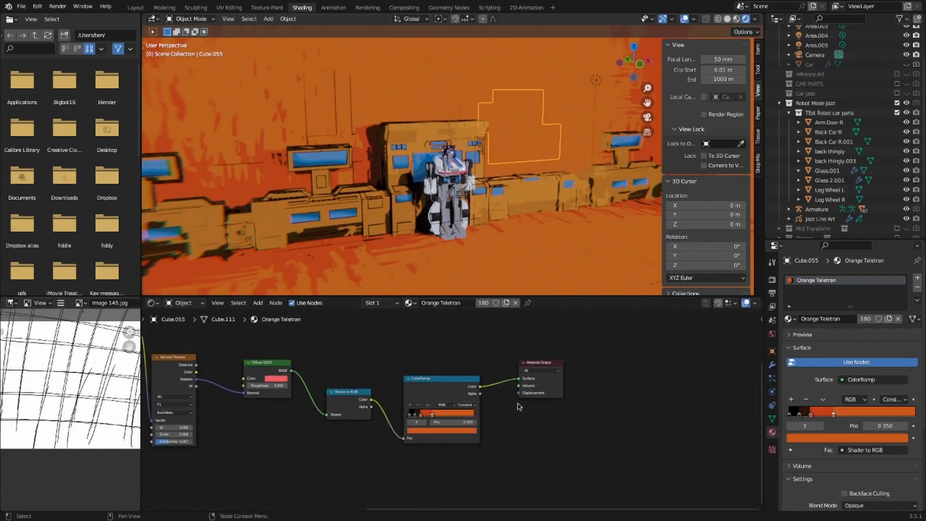
Step: Move stop 3 of the Orange Teletran material's ColorRamp to position 0.609
{"action": "scroll", "coordinate": [485, 416], "scroll_direction": "up", "scroll_amount": 5}
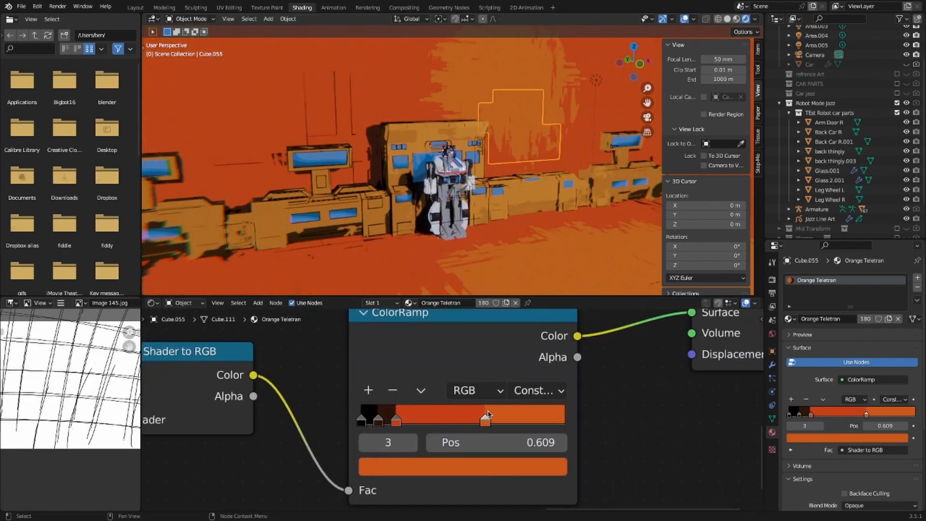